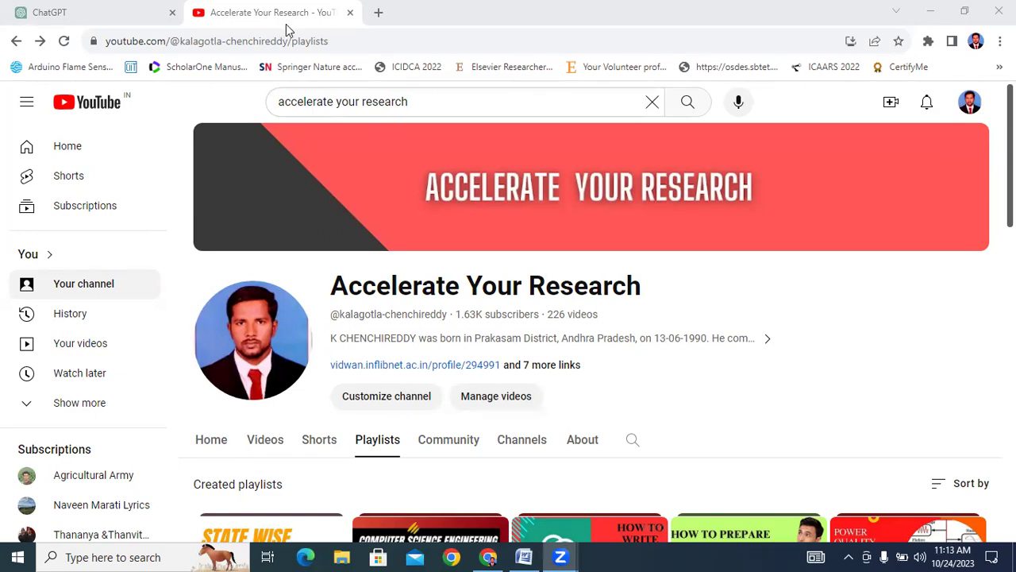
# Open the full "AI Tools like CHAT GPT" playlist from the Accelerate Your Research channel's playlists on YouTube
pyautogui.click(114, 12)
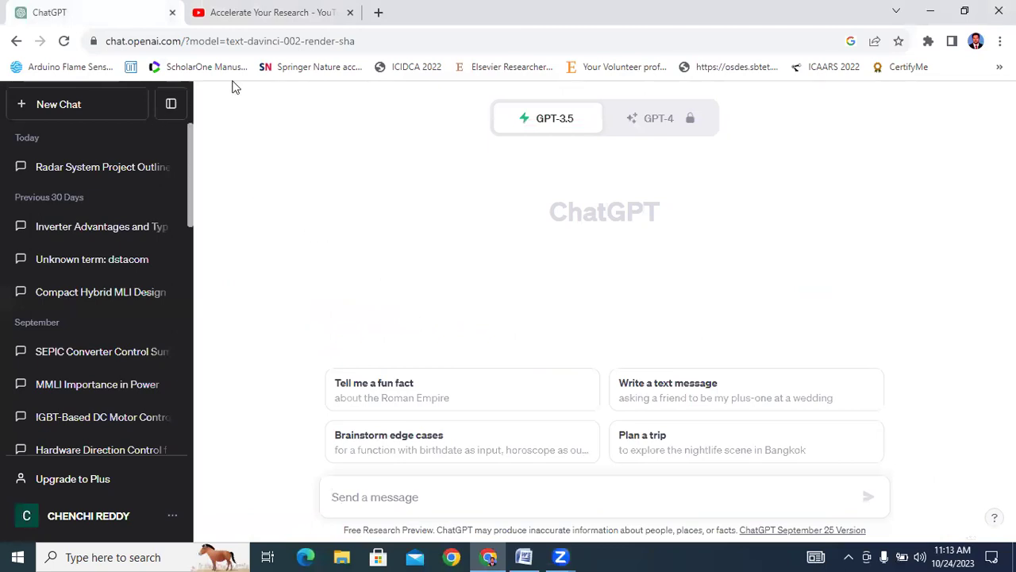
pyautogui.click(282, 14)
pyautogui.scroll(-1, 690, 408)
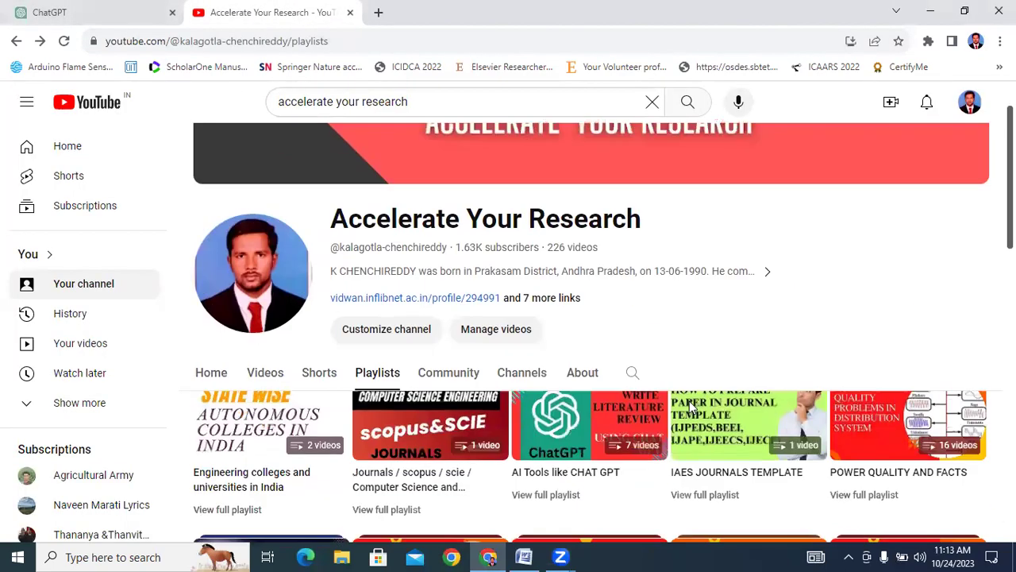
pyautogui.scroll(1, 691, 409)
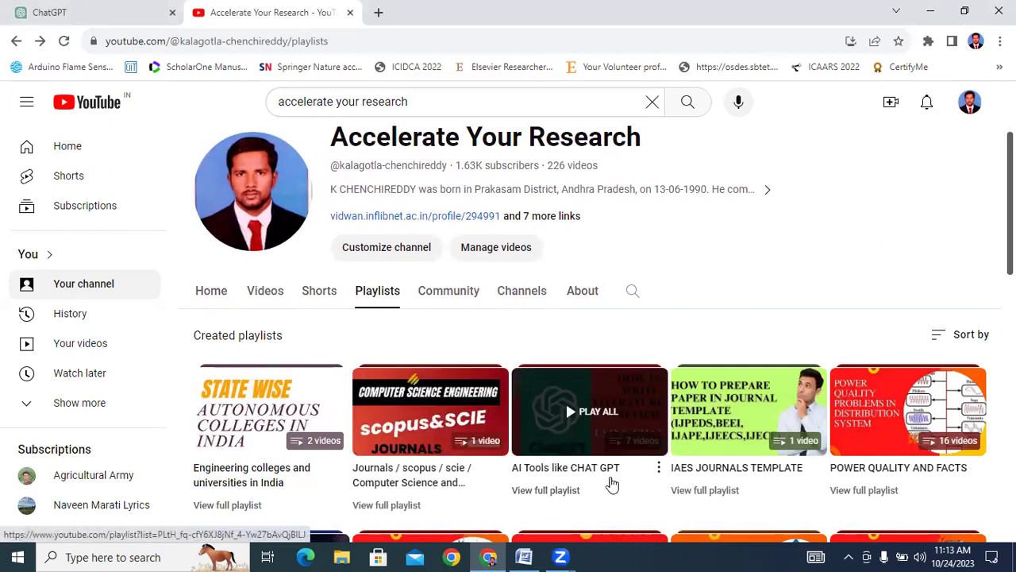
pyautogui.click(549, 492)
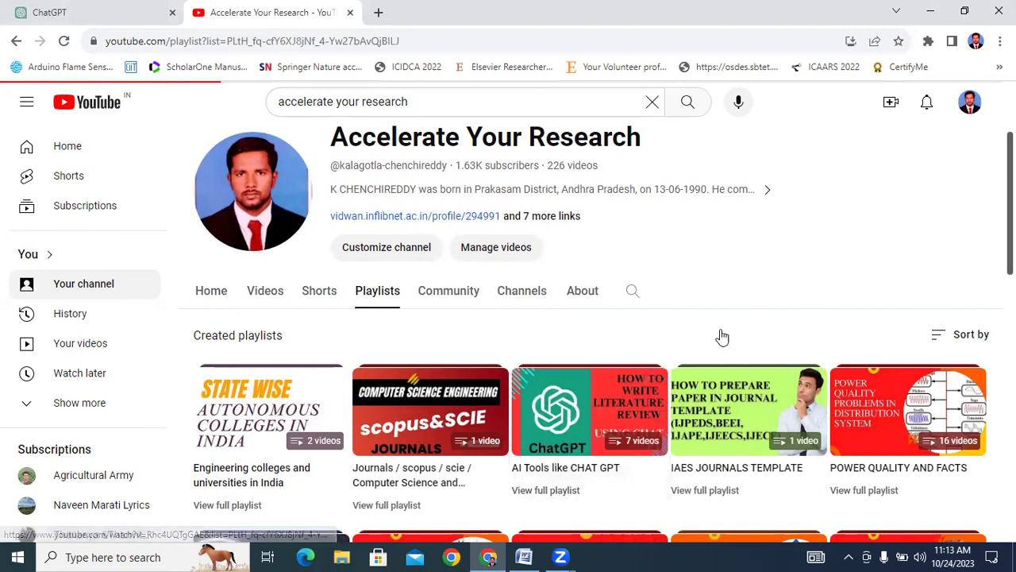
# Look through the videos in the "AI Tools like CHAT GPT" playlist and close the YouTube page
pyautogui.scroll(-3, 704, 314)
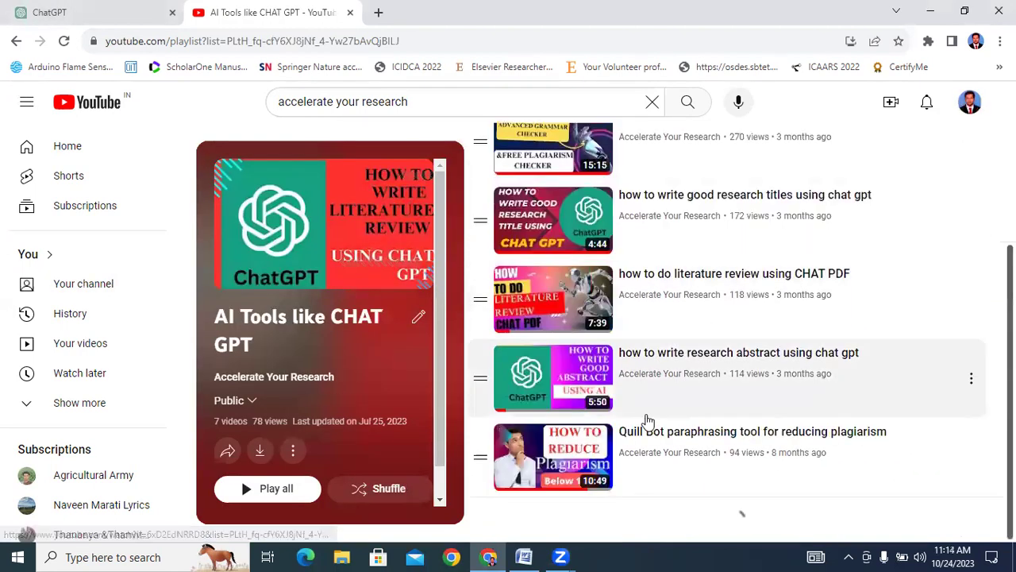
pyautogui.scroll(3, 567, 363)
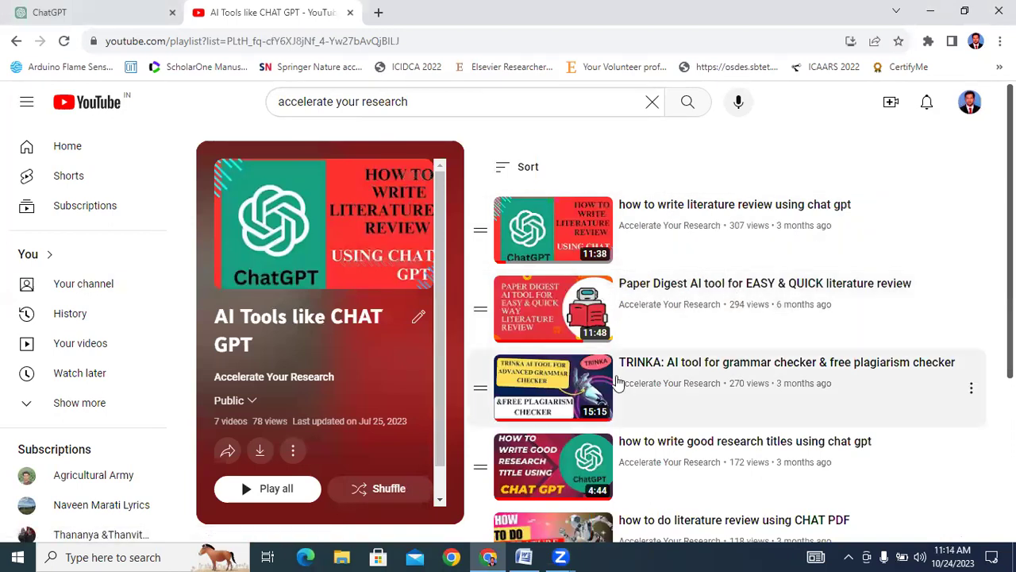
pyautogui.scroll(-3, 695, 381)
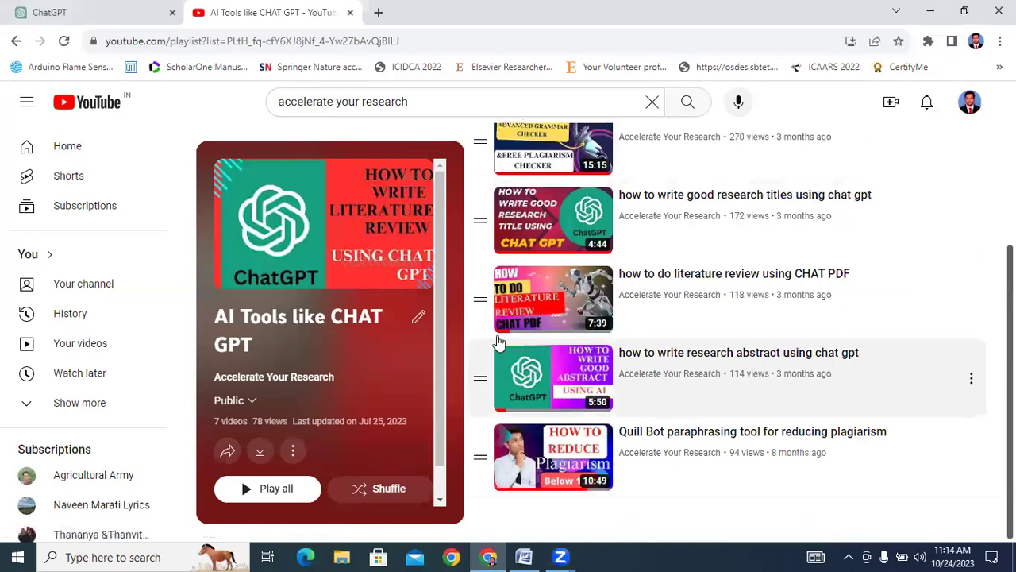
pyautogui.scroll(3, 689, 381)
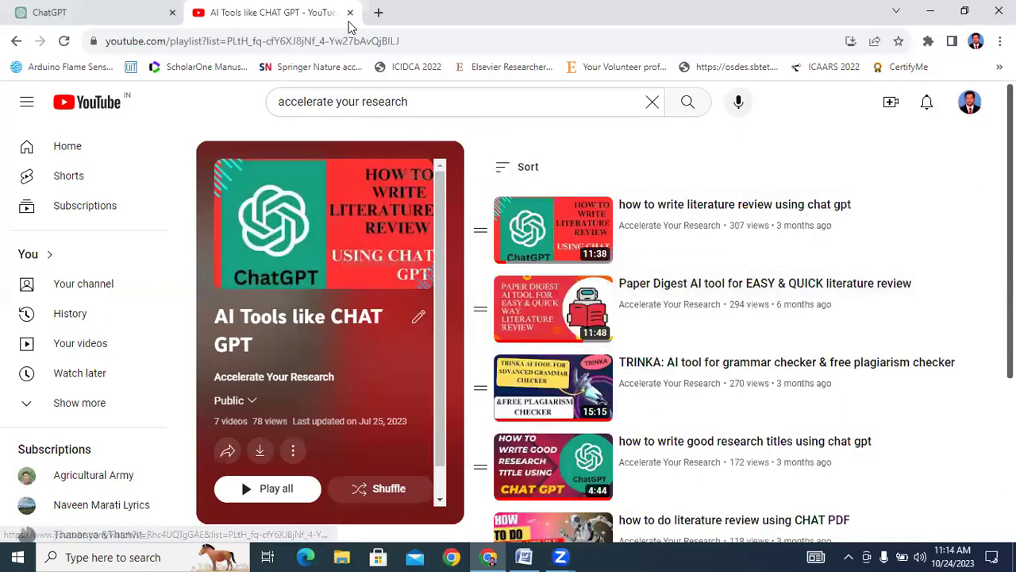
pyautogui.click(349, 12)
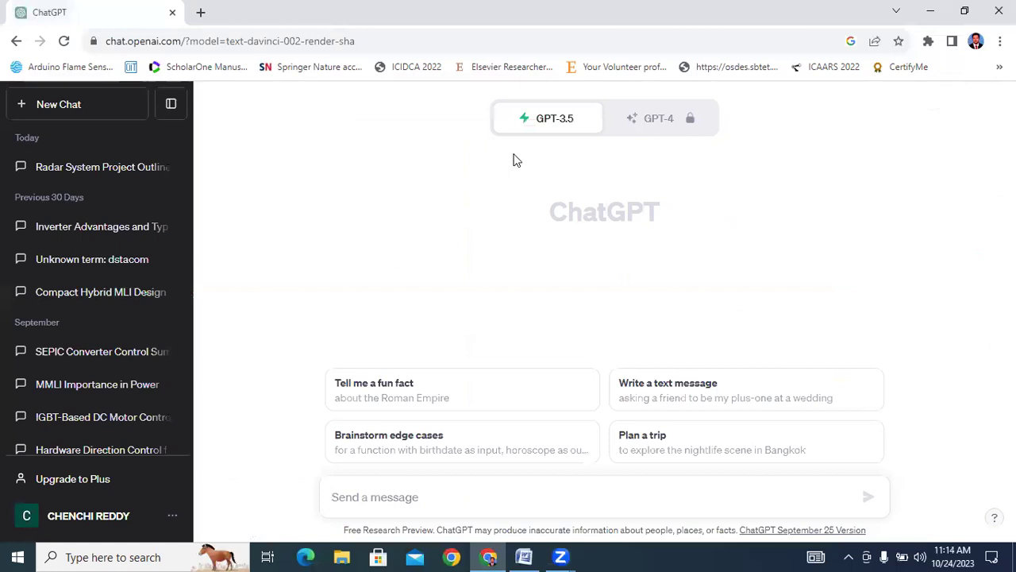
# Switch to the Word document "project" and copy the title "Dual-Axis Solar Tracker using Arduino and LDR Sensors" from the table
pyautogui.moveTo(561, 134)
pyautogui.hotkey('alt', 'Tab')
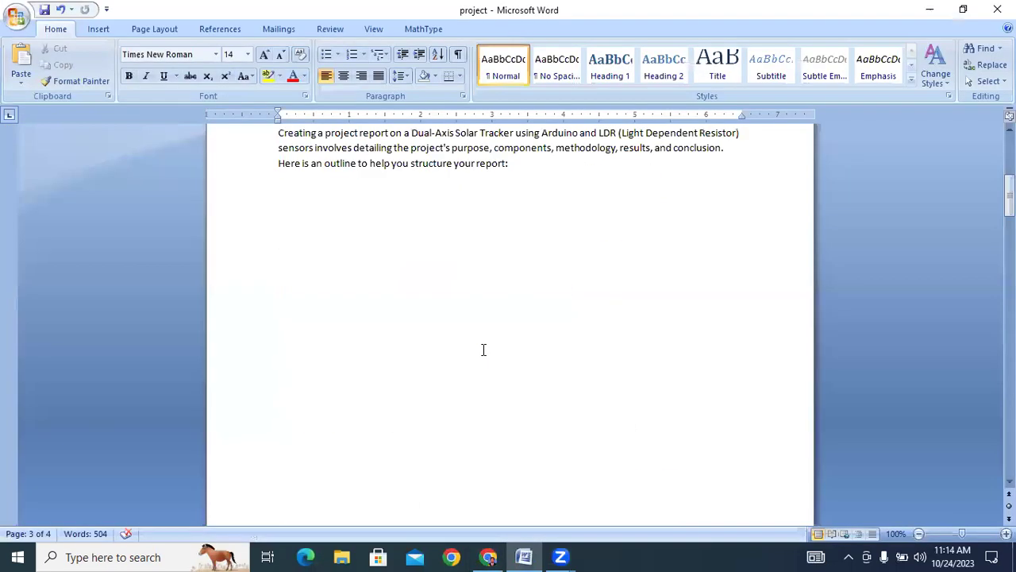
pyautogui.scroll(5, 480, 350)
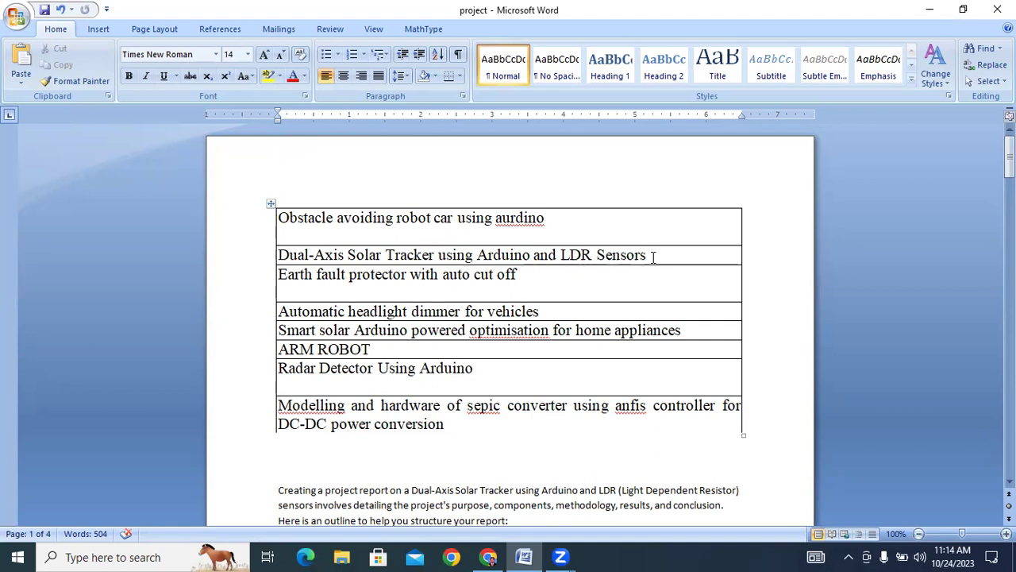
pyautogui.moveTo(651, 255); pyautogui.dragTo(285, 254)
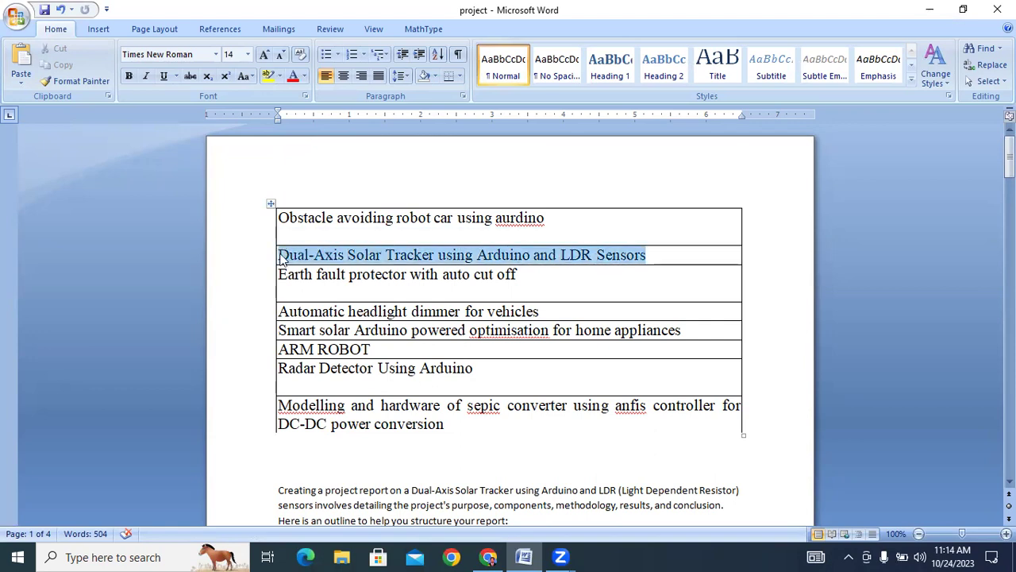
pyautogui.rightClick(301, 254)
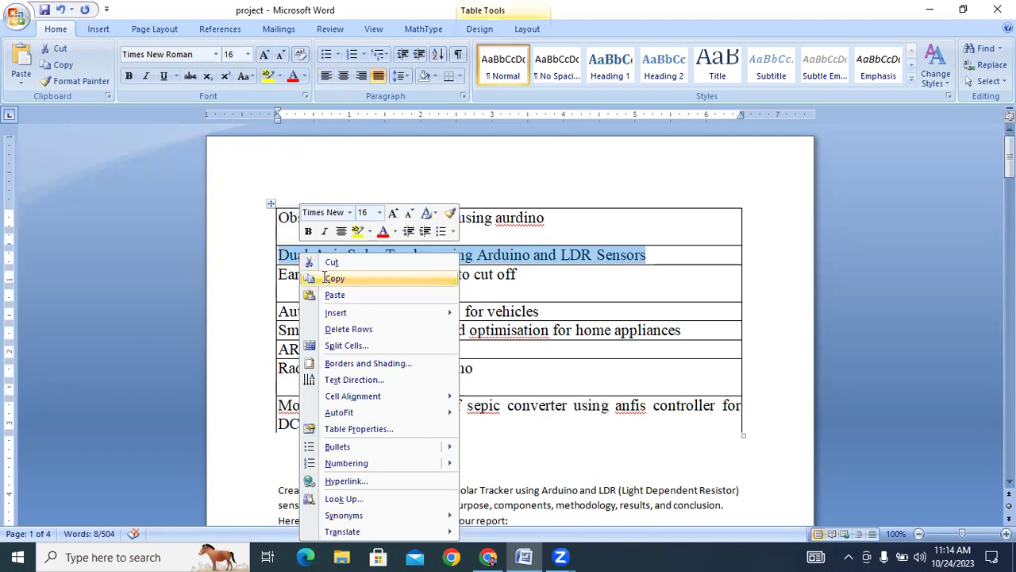
pyautogui.click(332, 279)
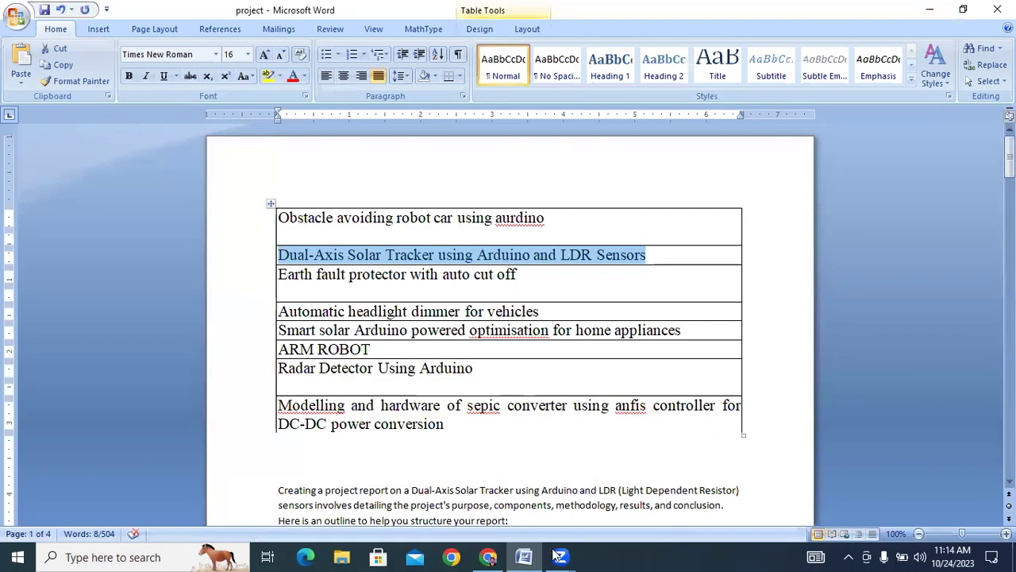
# Switch to ChatGPT and send the prompt "please provide outline of project report Dual-Axis Solar Tracker using Arduino and LDR Sensors"
pyautogui.click(489, 557)
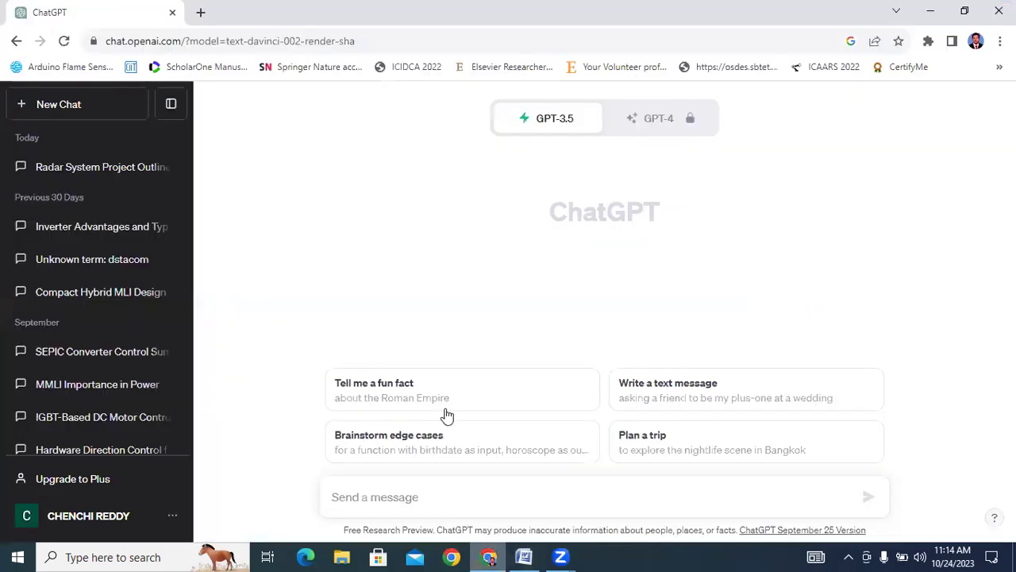
pyautogui.click(397, 493)
pyautogui.write('p')
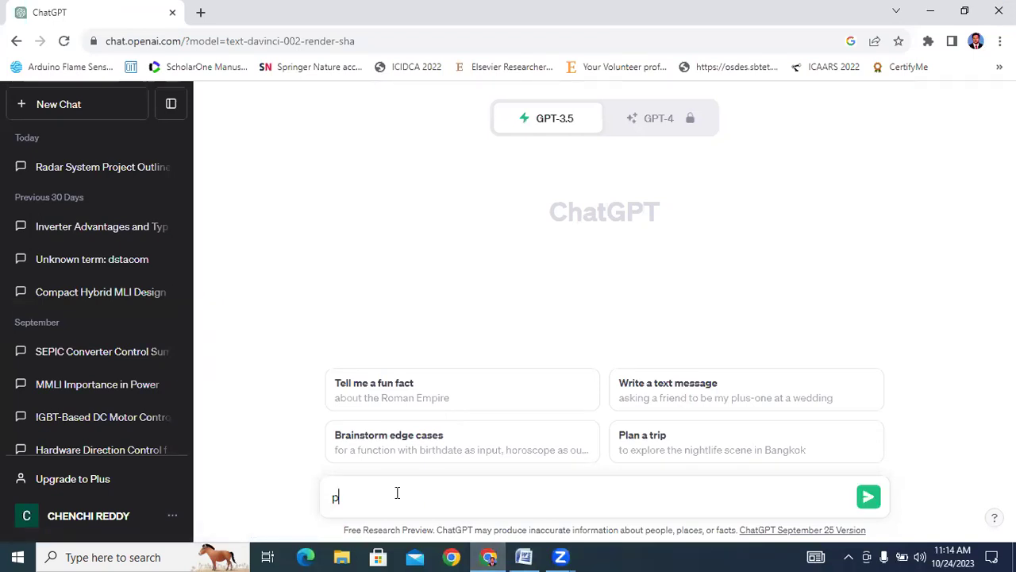
pyautogui.write('lase')
pyautogui.write('e')
pyautogui.write(' ge')
pyautogui.write('ine of pro')
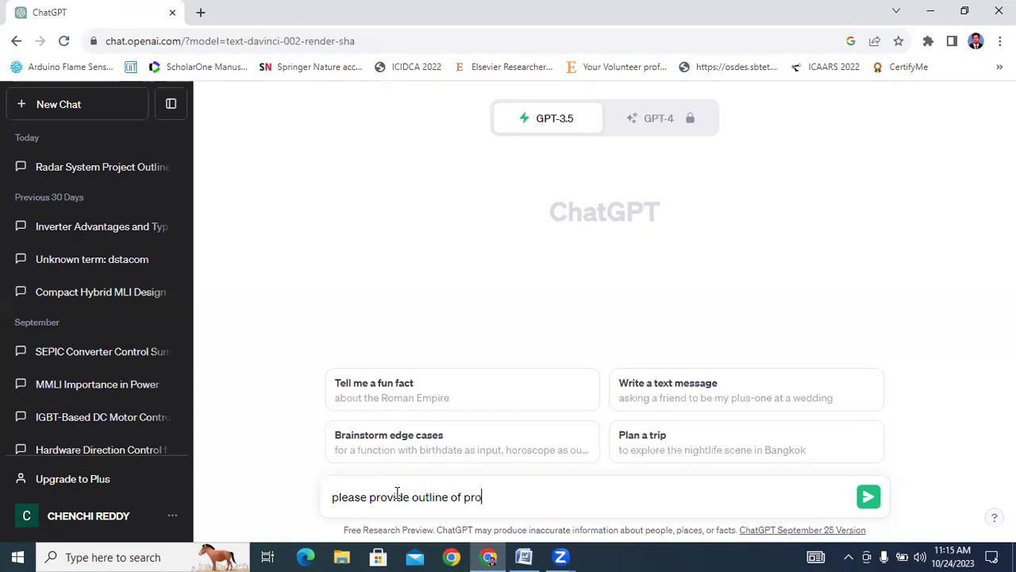
pyautogui.write('ject report')
pyautogui.hotkey('ctrl', 'v')
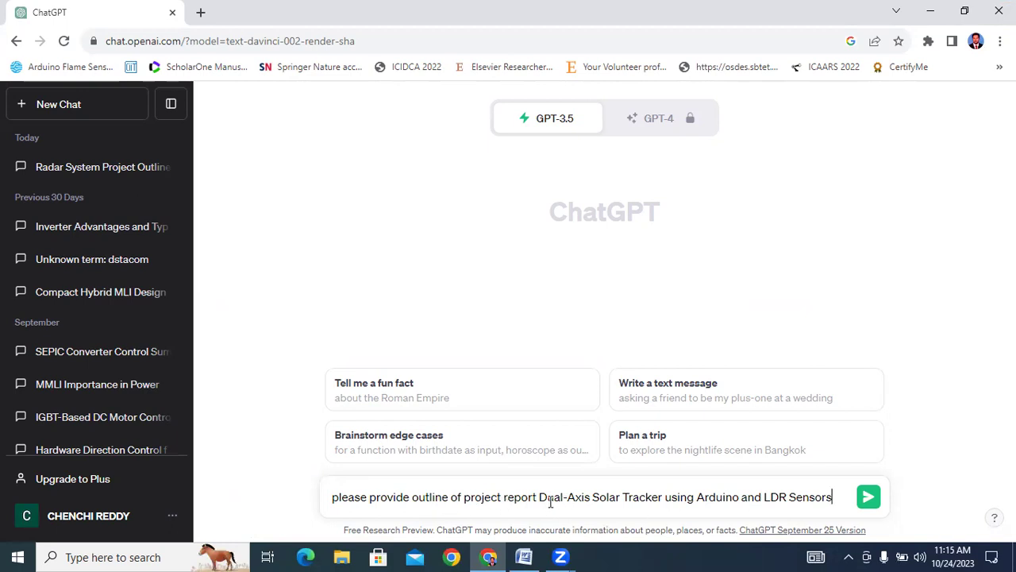
pyautogui.click(874, 502)
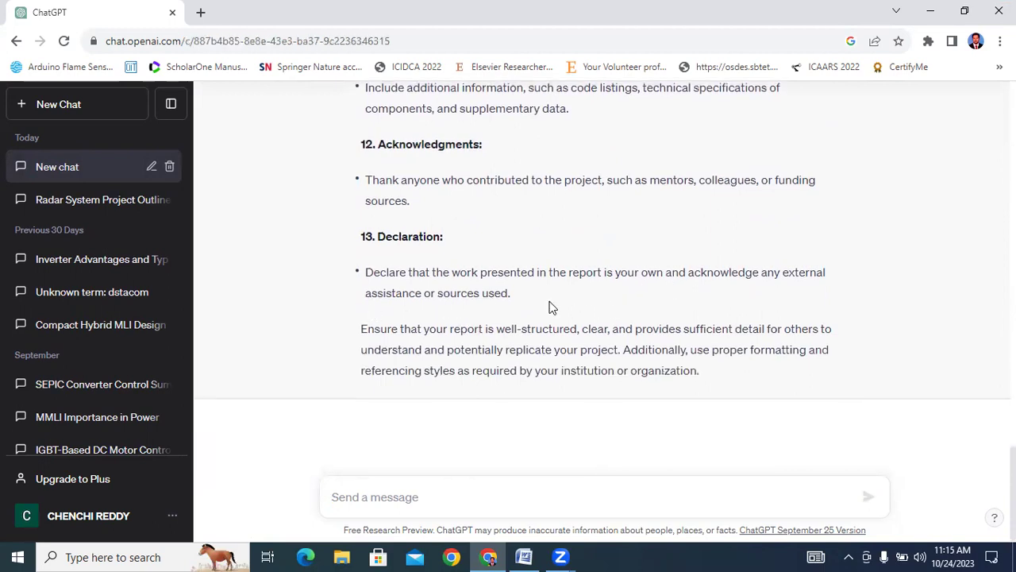
# Read through the generated project report outline, examining its sections from the title page through to the declaration
pyautogui.scroll(3, 547, 305)
pyautogui.scroll(6, 546, 304)
pyautogui.scroll(-8, 545, 302)
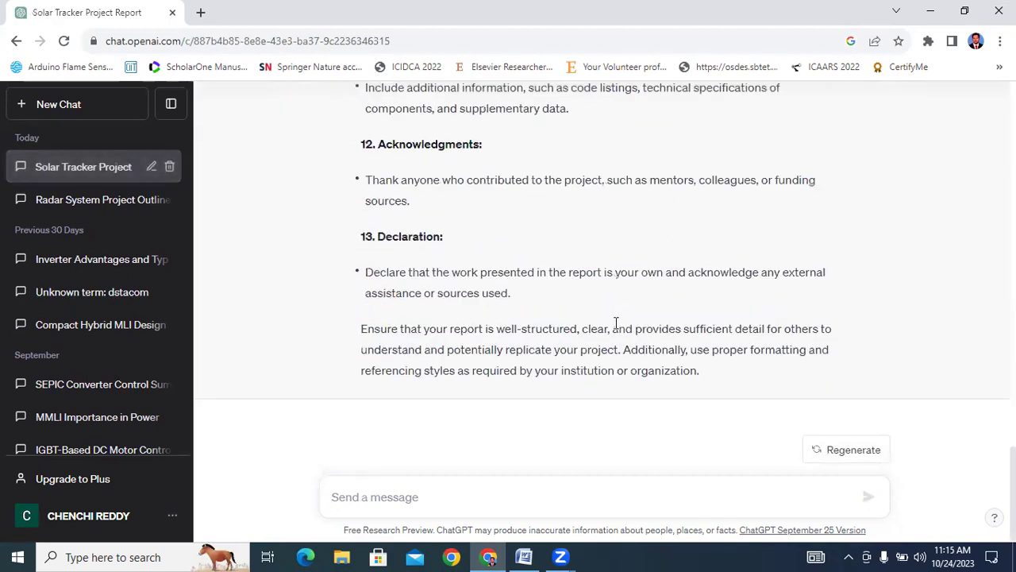
pyautogui.scroll(20, 614, 323)
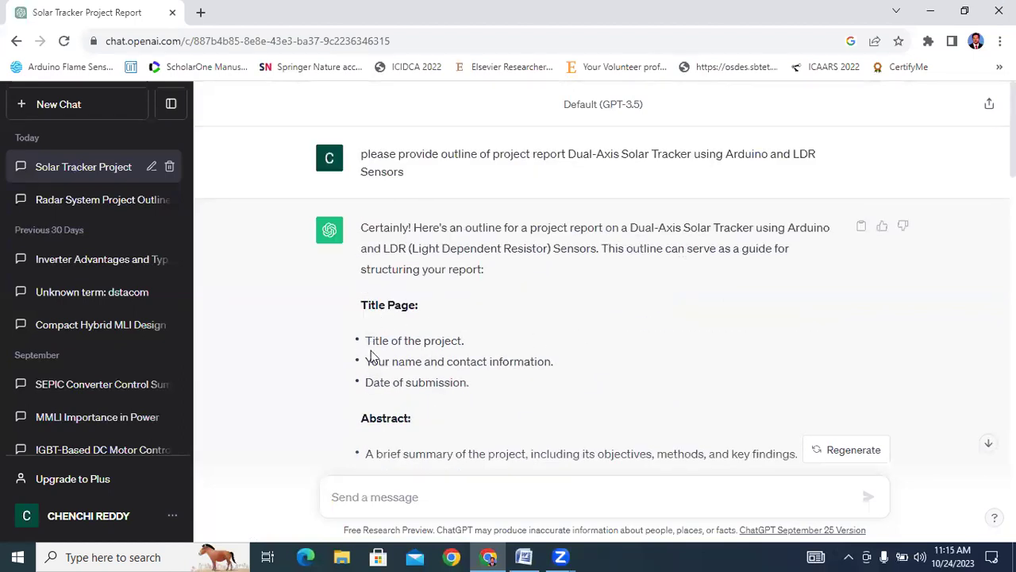
pyautogui.scroll(-2, 357, 320)
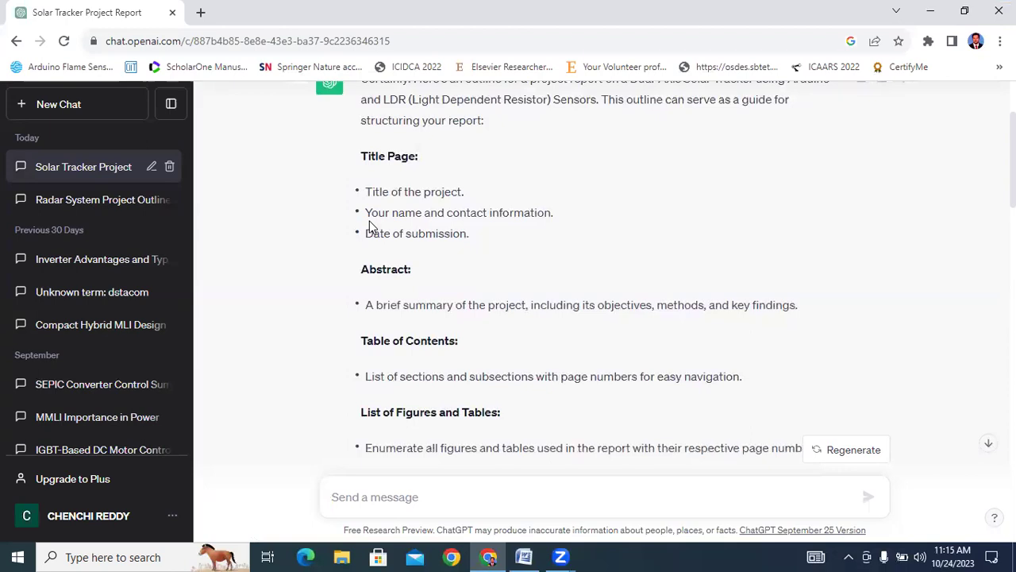
pyautogui.scroll(-2, 395, 361)
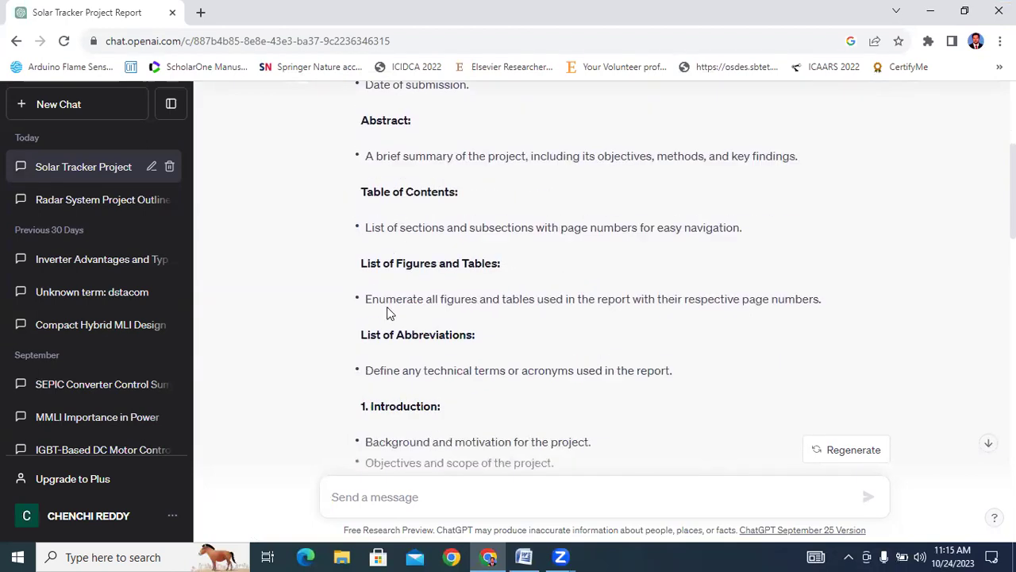
pyautogui.scroll(-2, 389, 302)
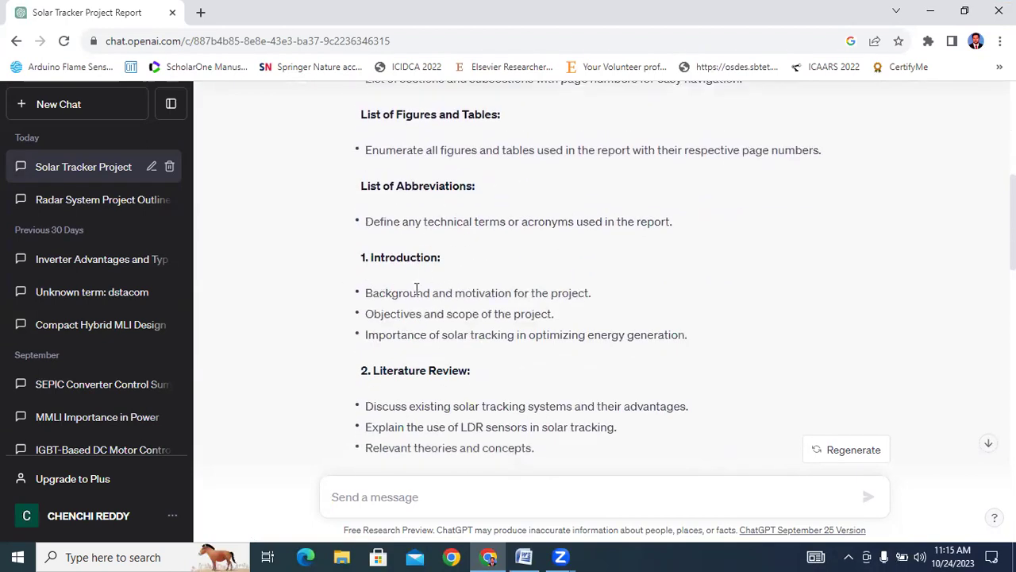
pyautogui.scroll(-2, 390, 386)
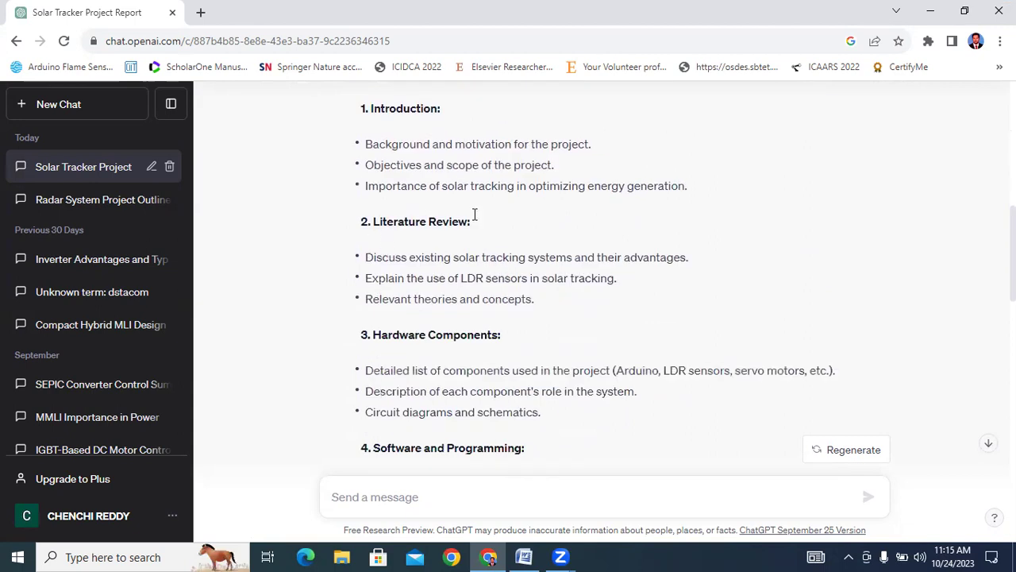
pyautogui.scroll(-1, 392, 324)
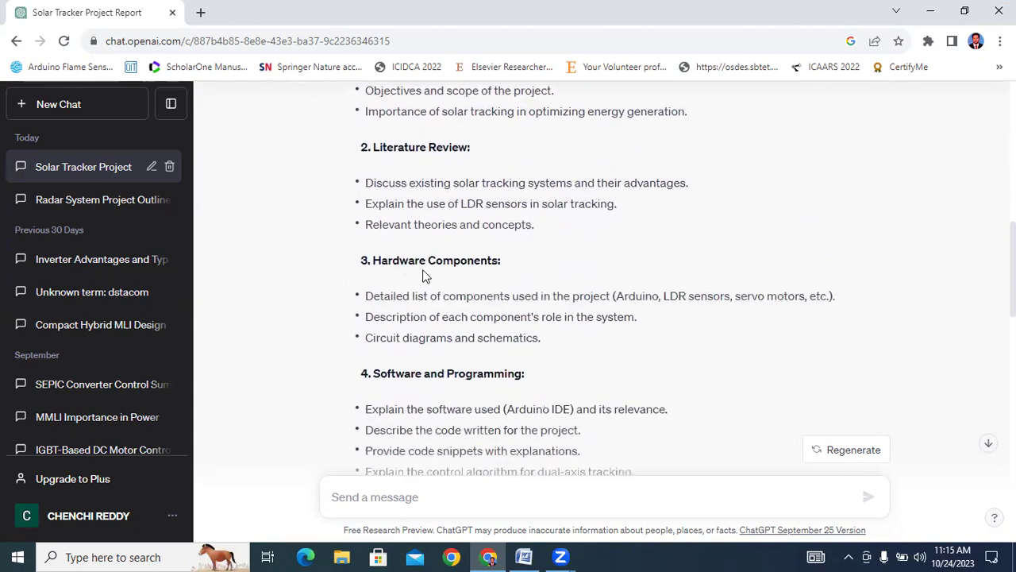
pyautogui.scroll(-2, 476, 338)
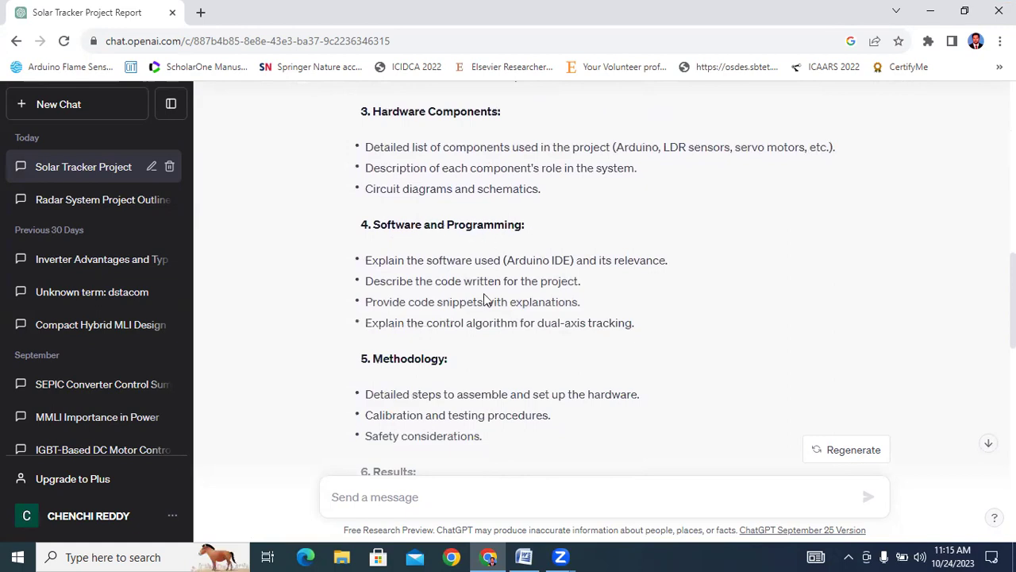
pyautogui.scroll(-2, 416, 350)
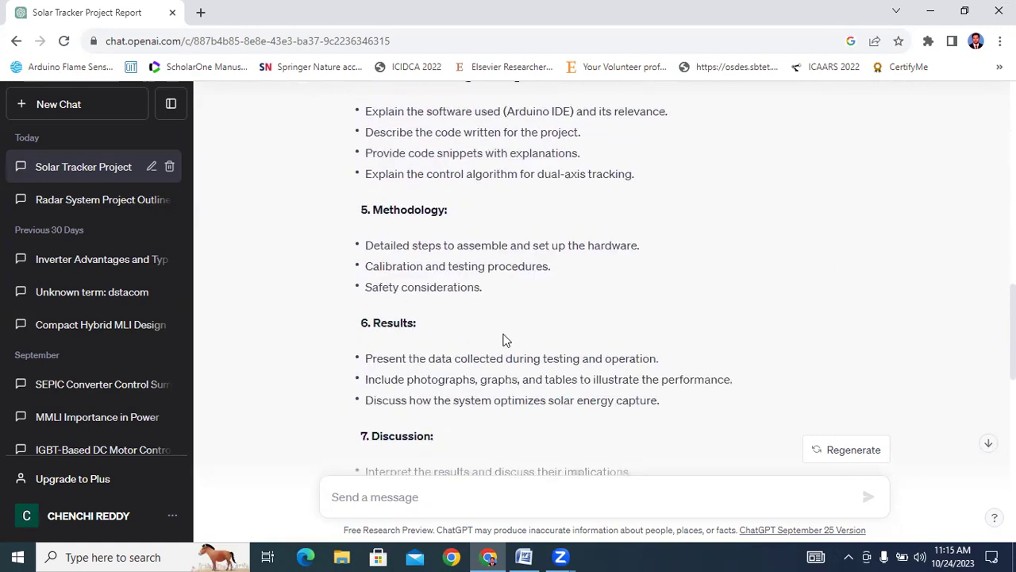
pyautogui.scroll(-2, 365, 318)
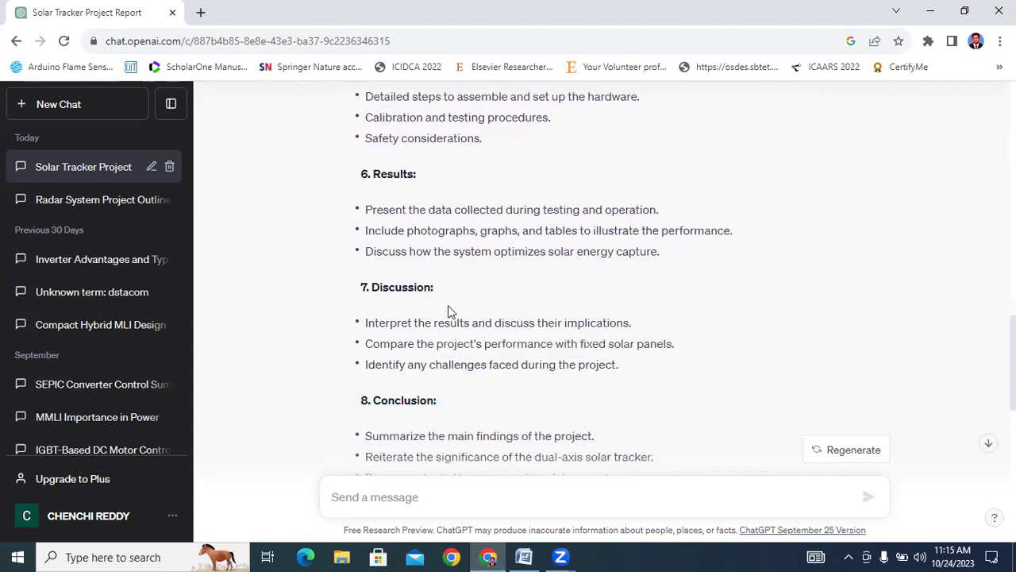
pyautogui.scroll(-1, 371, 338)
pyautogui.scroll(-1, 415, 404)
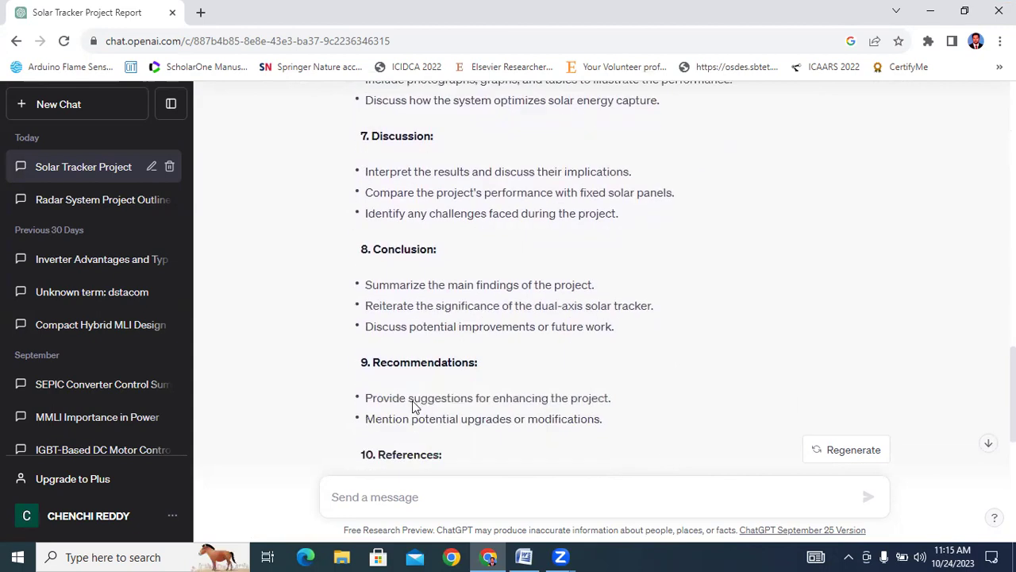
pyautogui.scroll(-1, 413, 406)
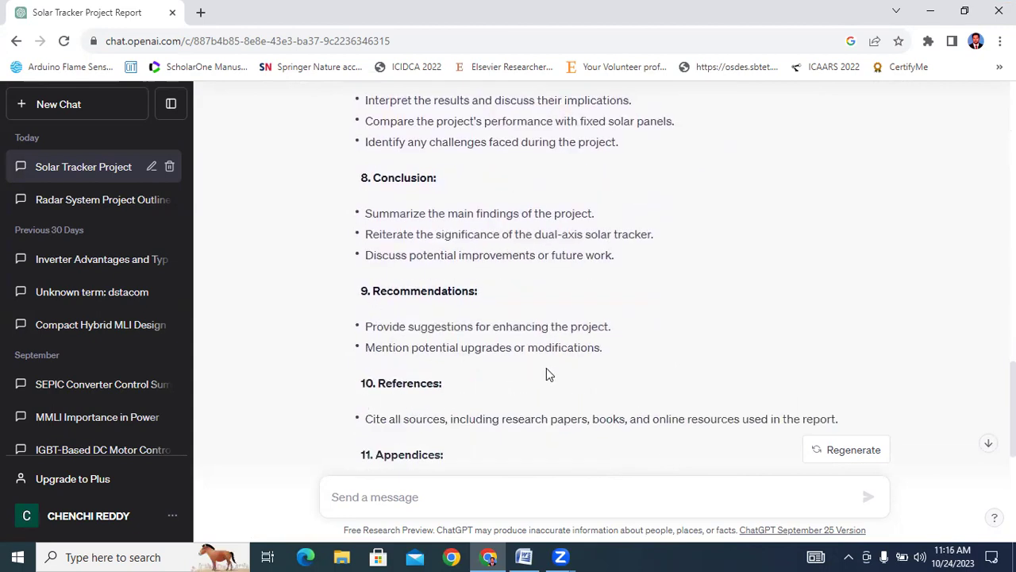
# Copy the whole ChatGPT outline and paste it on a new line after the final paragraph of the Word document "project"
pyautogui.scroll(20, 546, 368)
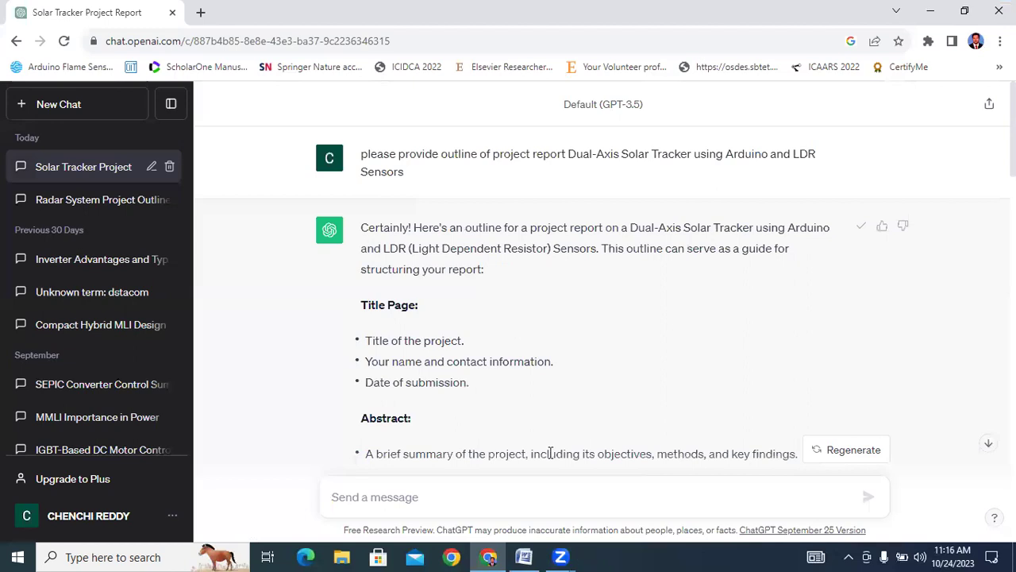
pyautogui.hotkey('alt', 'Tab')
pyautogui.scroll(-3, 892, 474)
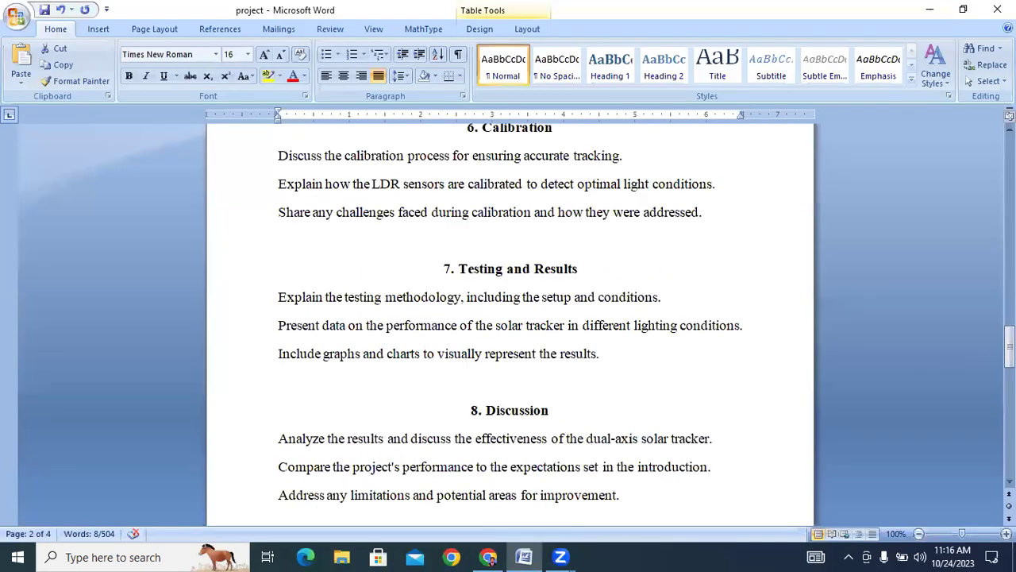
pyautogui.scroll(-10, 892, 474)
pyautogui.click(595, 181)
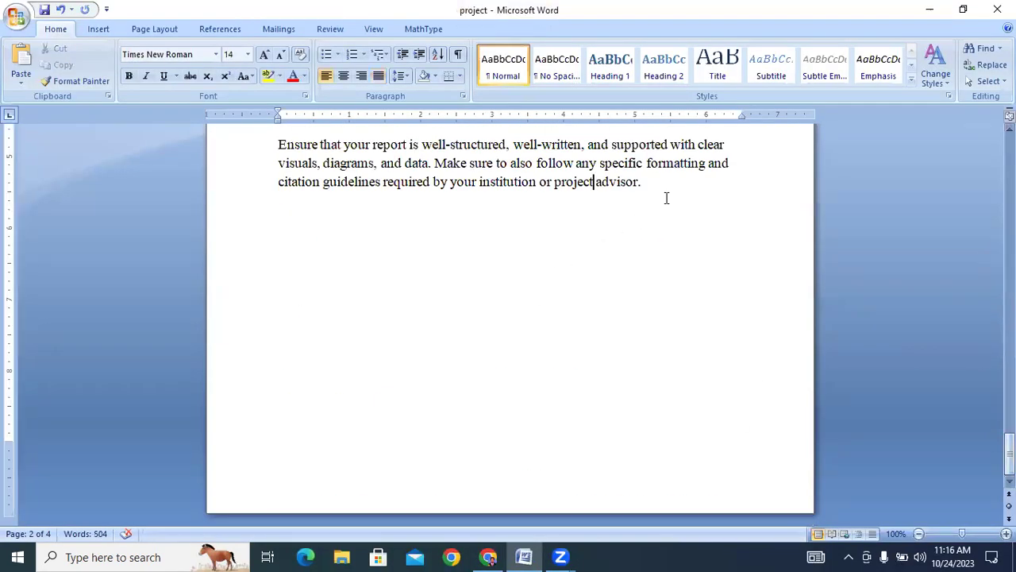
pyautogui.press('Return')
pyautogui.hotkey('ctrl', 'v')
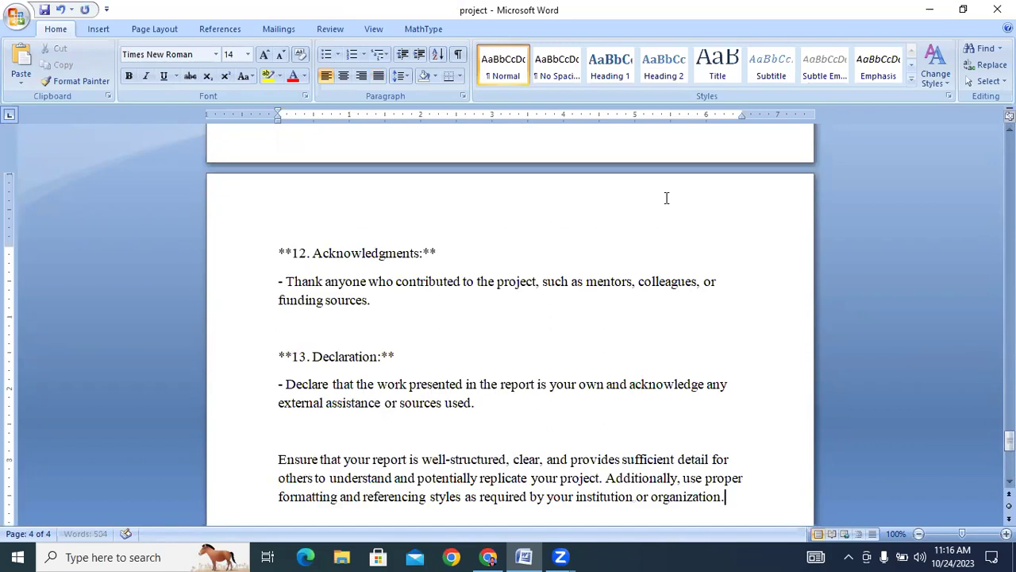
# Remove the two leading asterisks from the "Table of Contents" heading in the pasted outline
pyautogui.scroll(20, 463, 309)
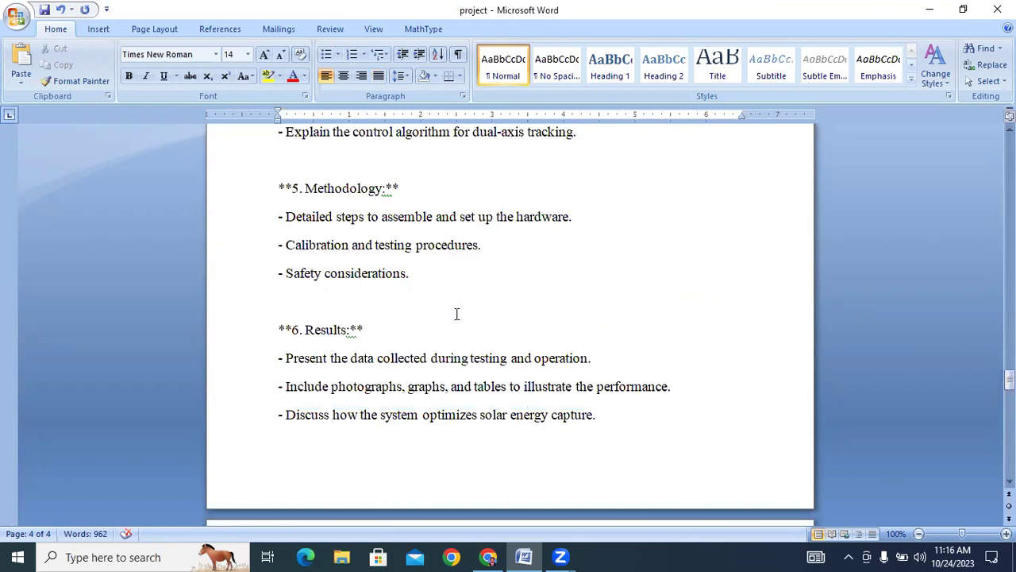
pyautogui.scroll(20, 457, 315)
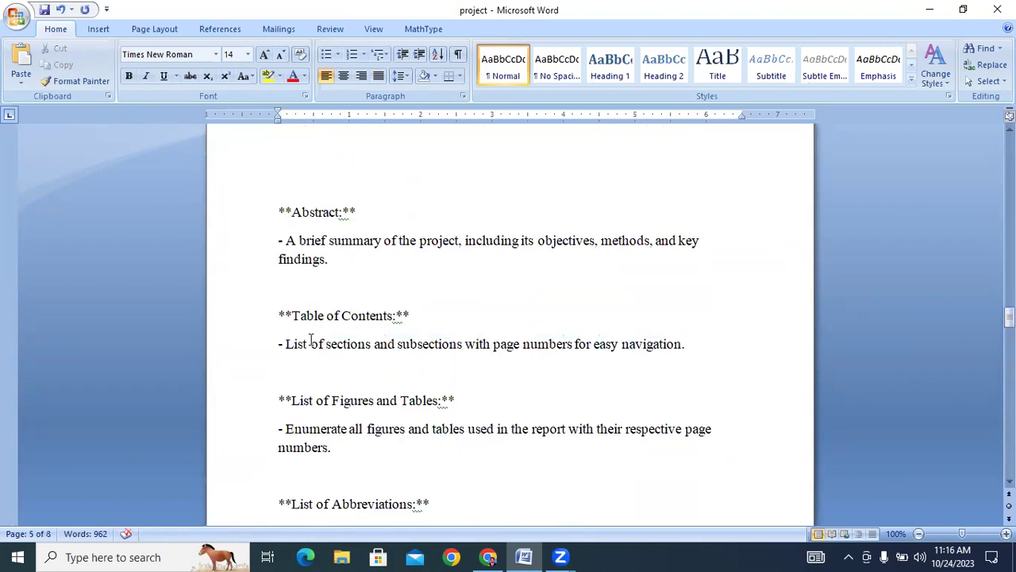
pyautogui.scroll(-1, 311, 340)
pyautogui.click(293, 281)
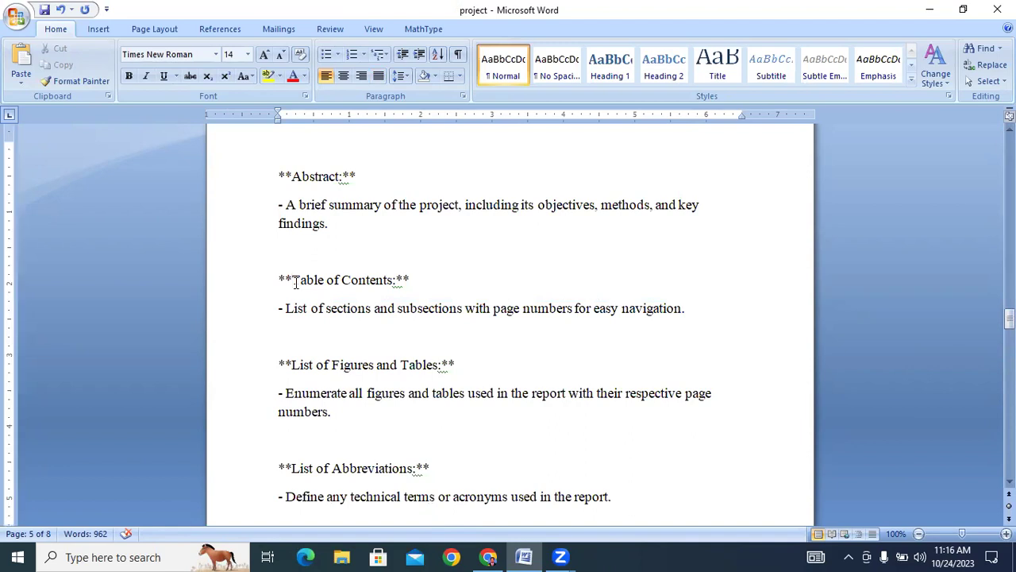
pyautogui.press('BackSpace')
pyautogui.press('BackSpace')
# Delete the asterisks and the colon around the "1. Introduction" heading
pyautogui.scroll(-11, 297, 294)
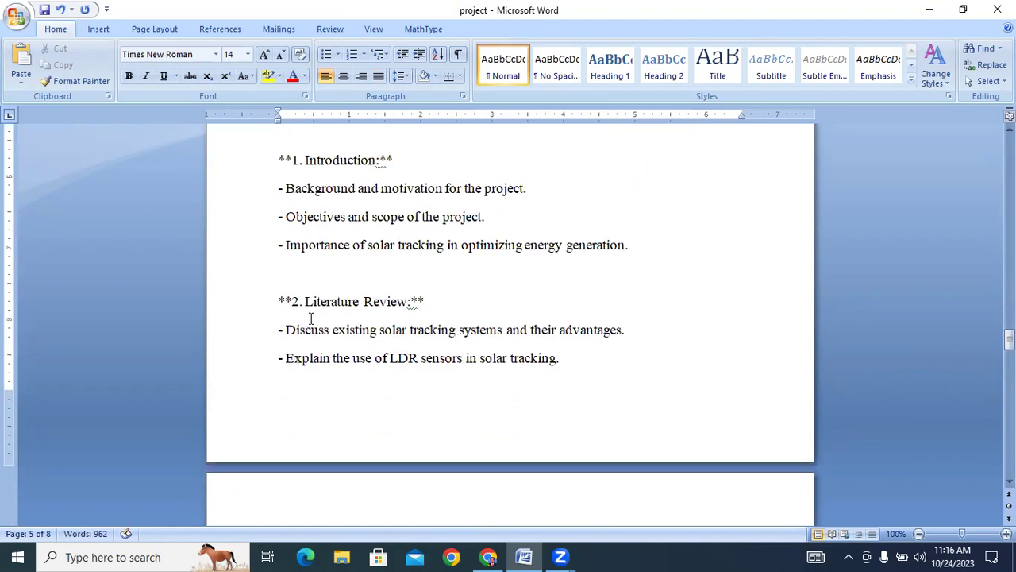
pyautogui.scroll(4, 311, 318)
pyautogui.click(409, 302)
pyautogui.press('BackSpace')
pyautogui.press('BackSpace')
pyautogui.press('BackSpace')
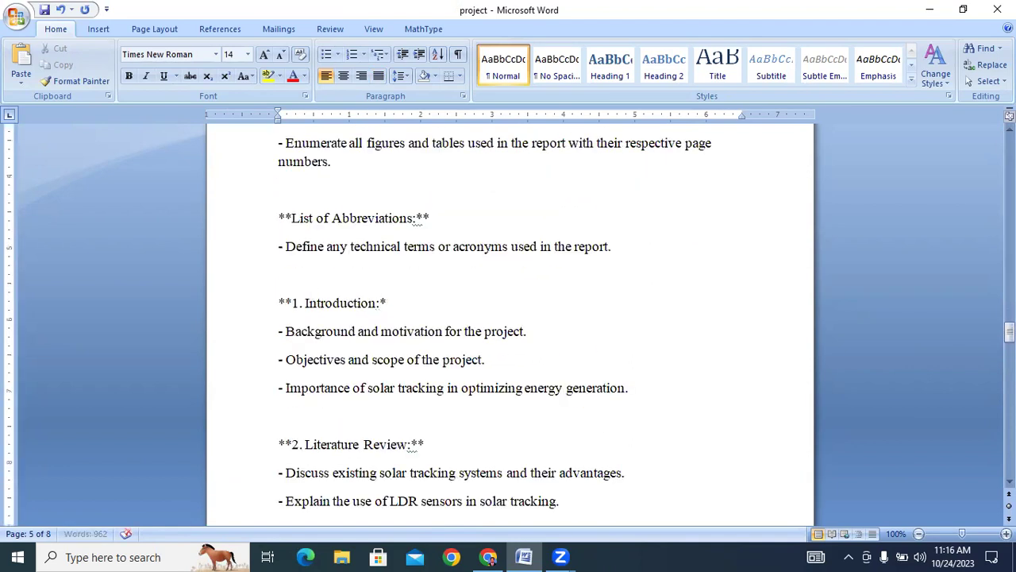
pyautogui.click(292, 303)
pyautogui.press('BackSpace')
pyautogui.press('BackSpace')
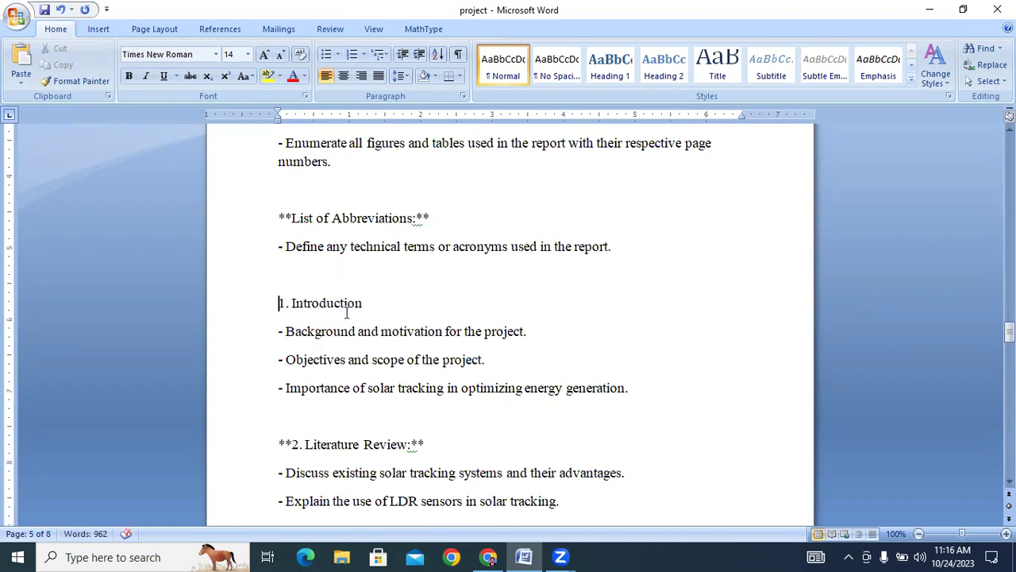
# Center the "1. Introduction" heading and make it bold
pyautogui.click(364, 305)
pyautogui.moveTo(365, 305); pyautogui.dragTo(254, 306)
pyautogui.click(344, 77)
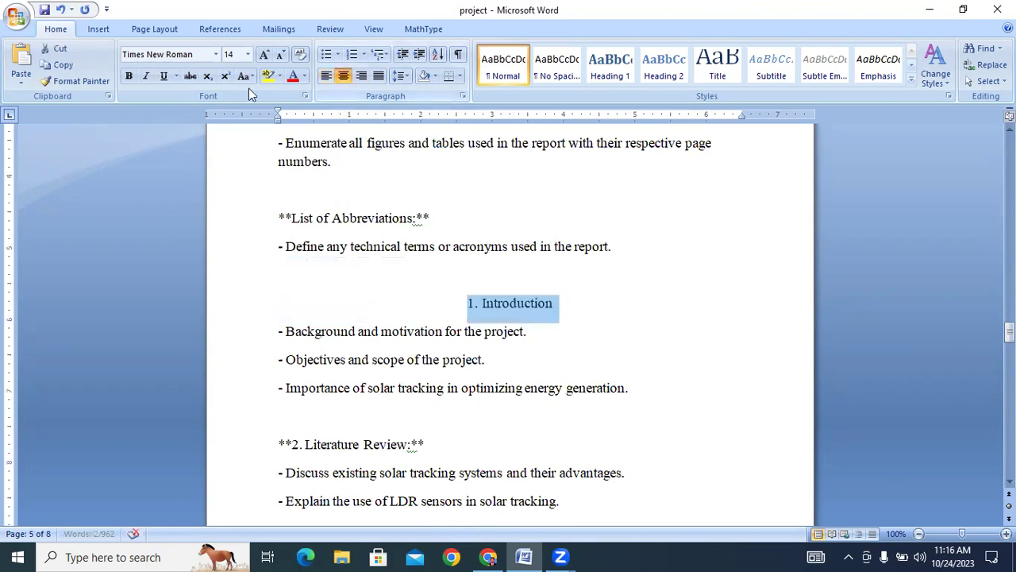
pyautogui.click(129, 76)
# Look through the pasted outline from the literature review to the declaration and back to the hardware components section
pyautogui.scroll(-5, 470, 310)
pyautogui.scroll(-20, 470, 310)
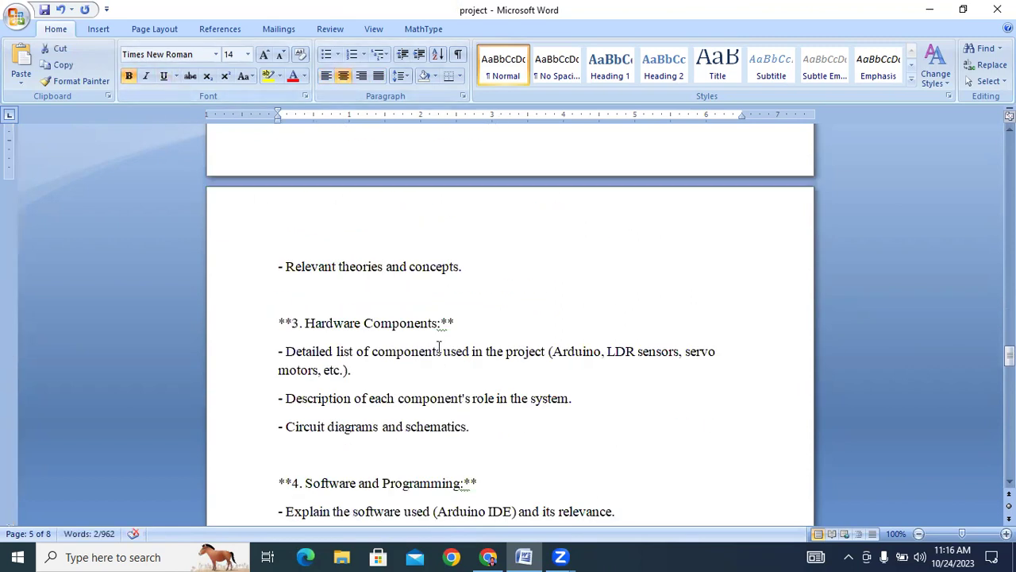
pyautogui.scroll(-4, 326, 317)
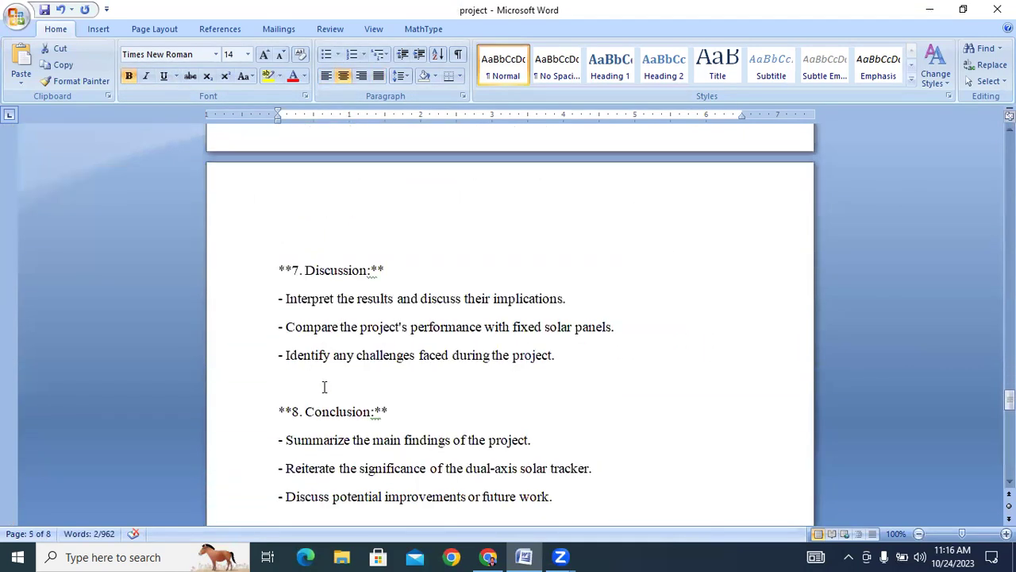
pyautogui.scroll(9, 332, 355)
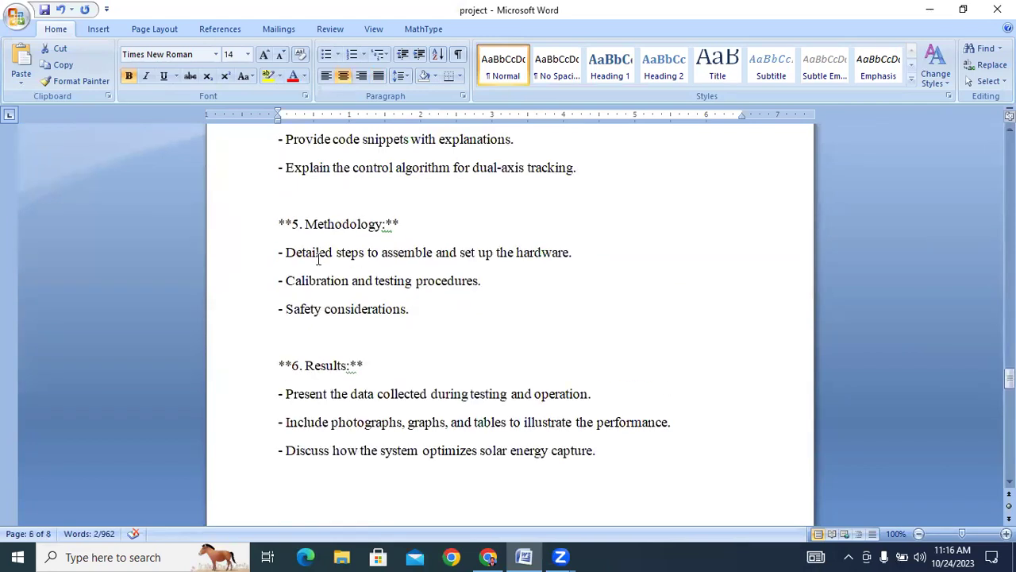
pyautogui.scroll(-7, 334, 357)
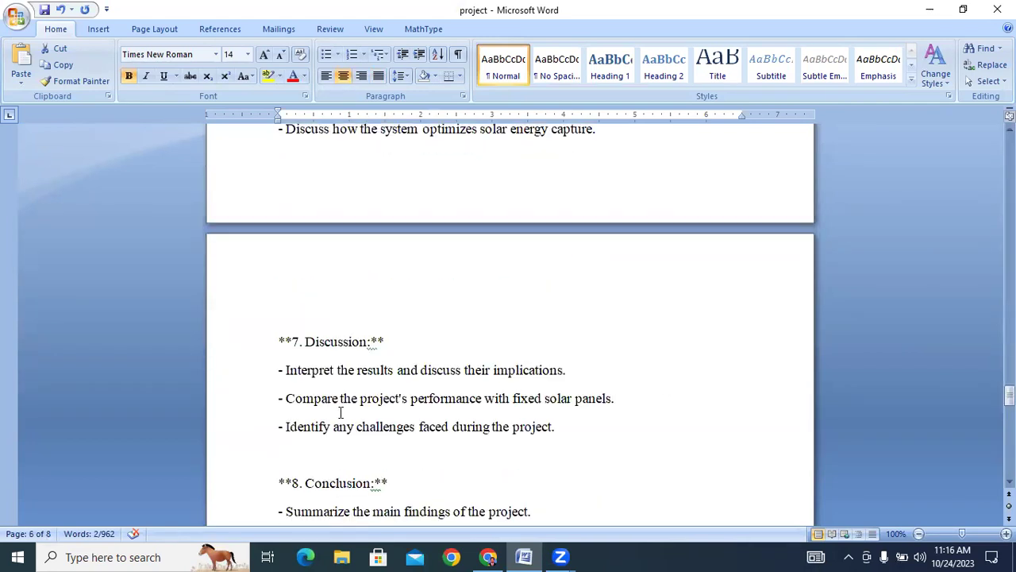
pyautogui.scroll(-15, 329, 411)
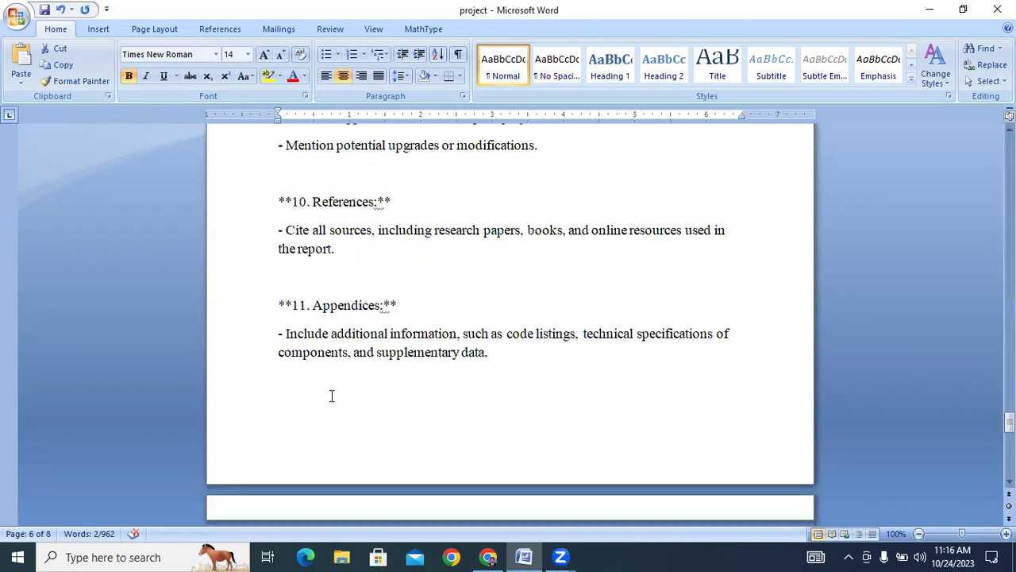
pyautogui.scroll(-4, 314, 362)
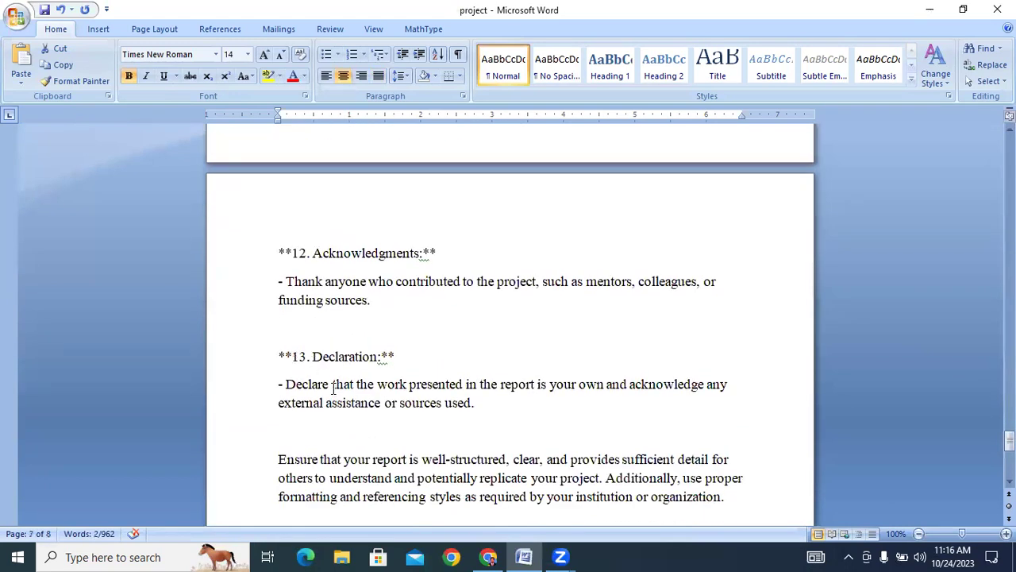
pyautogui.scroll(18, 332, 388)
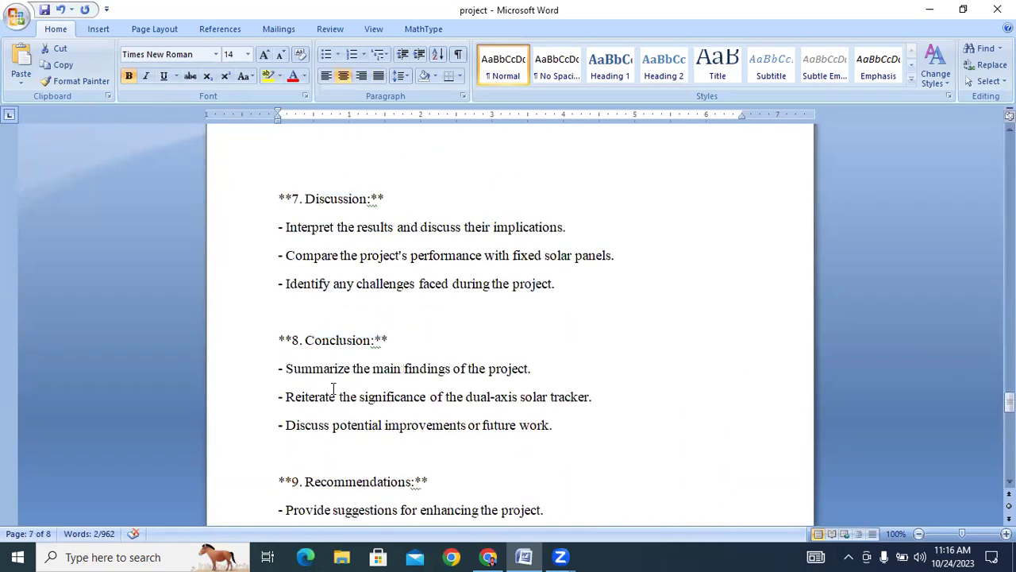
pyautogui.scroll(20, 332, 388)
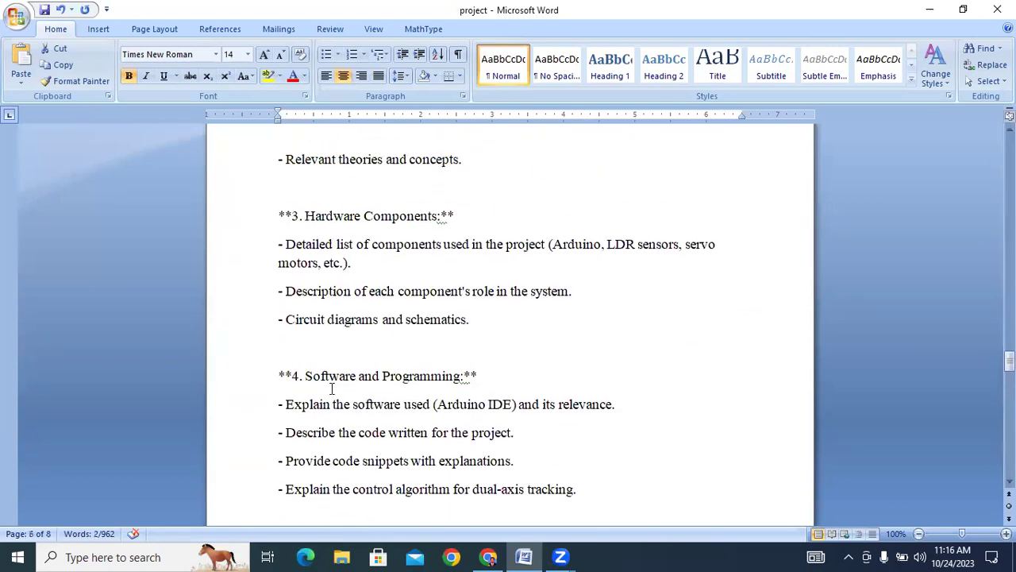
# Copy the bullet text "Detailed list of components used in the project (Arduino, LDR sensors, servo motors, etc.)." under Hardware Components
pyautogui.moveTo(289, 248); pyautogui.dragTo(352, 263)
pyautogui.rightClick(332, 258)
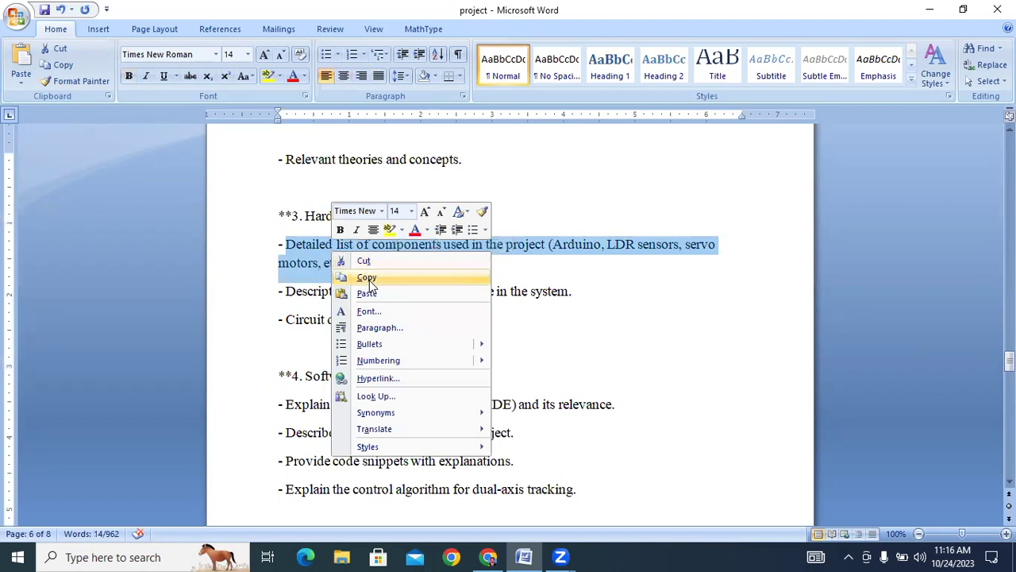
pyautogui.click(369, 280)
pyautogui.scroll(3, 307, 354)
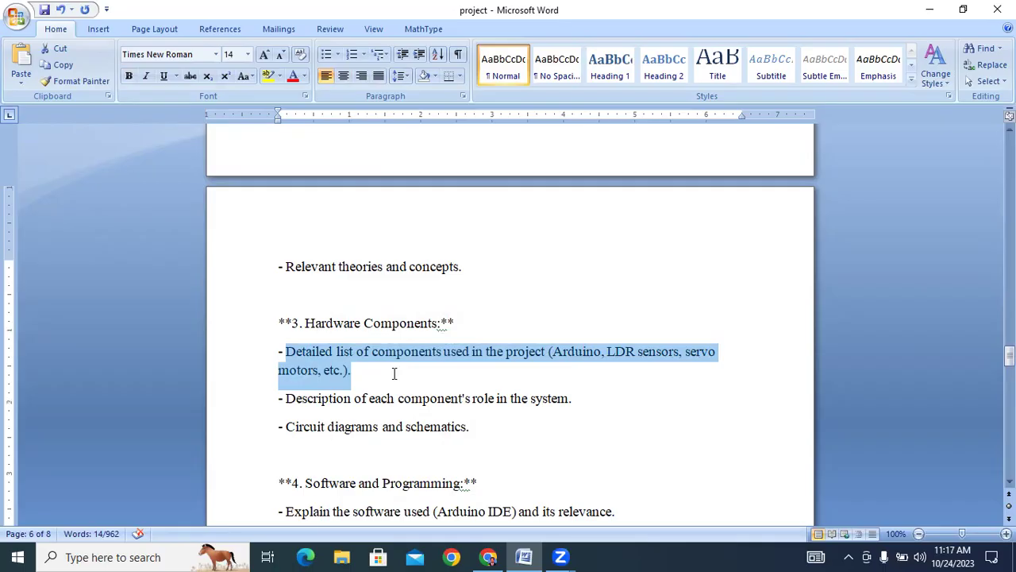
# Switch to ChatGPT and send "detain explain following topic" followed by the copied components bullet as the prompt
pyautogui.hotkey('alt', 'Tab')
pyautogui.click(395, 503)
pyautogui.write('det')
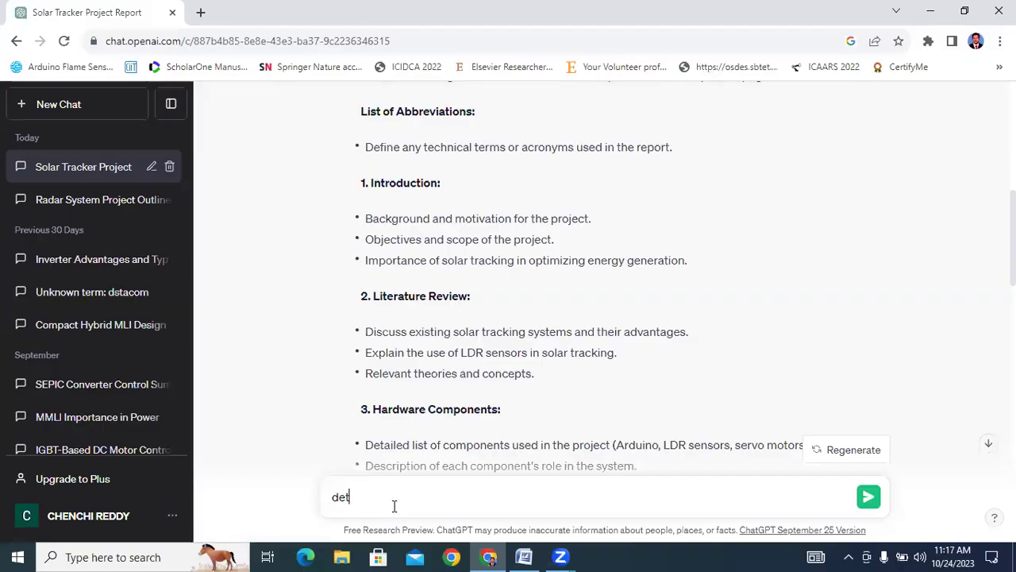
pyautogui.write('ain explain following to')
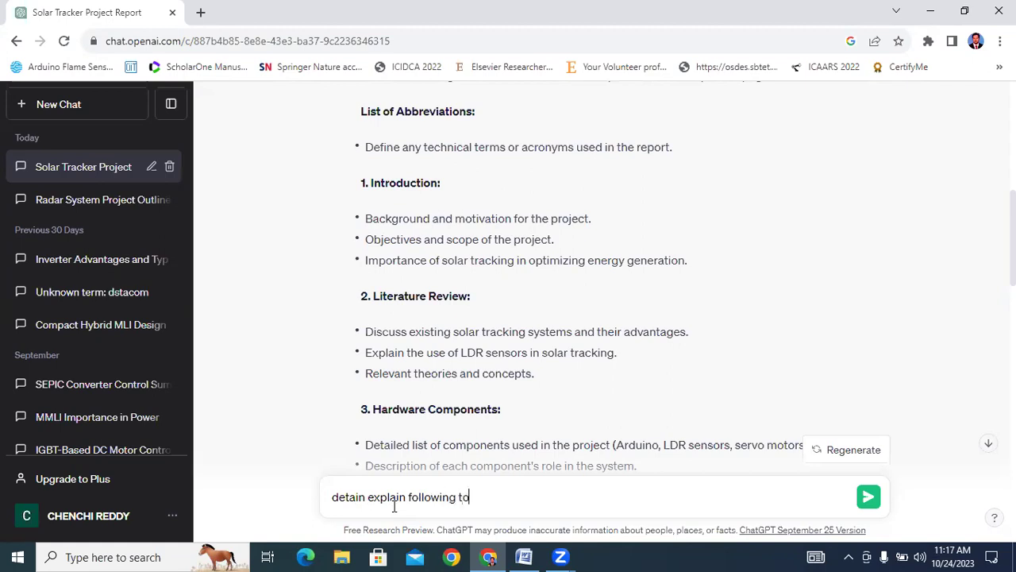
pyautogui.write('pic')
pyautogui.hotkey('ctrl', 'v')
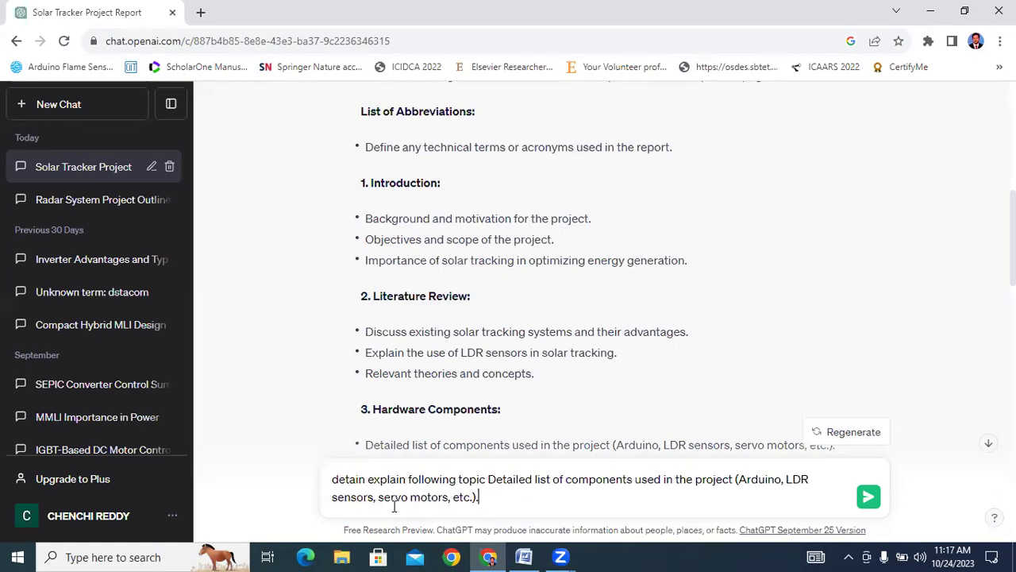
pyautogui.click(869, 496)
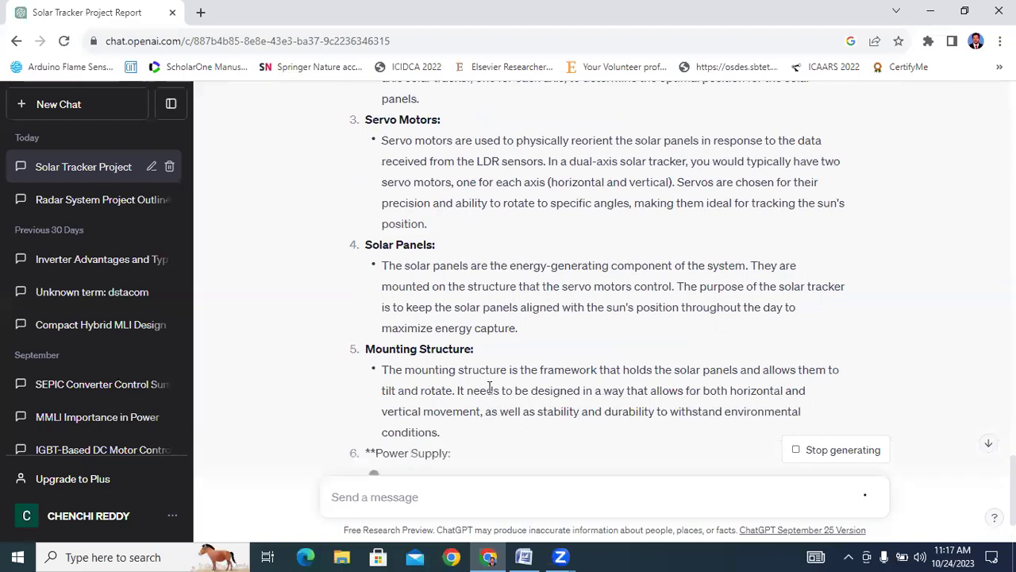
# Read through ChatGPT's detailed component explanation, from the Arduino microcontroller to the optional components and closing advice
pyautogui.scroll(6, 490, 388)
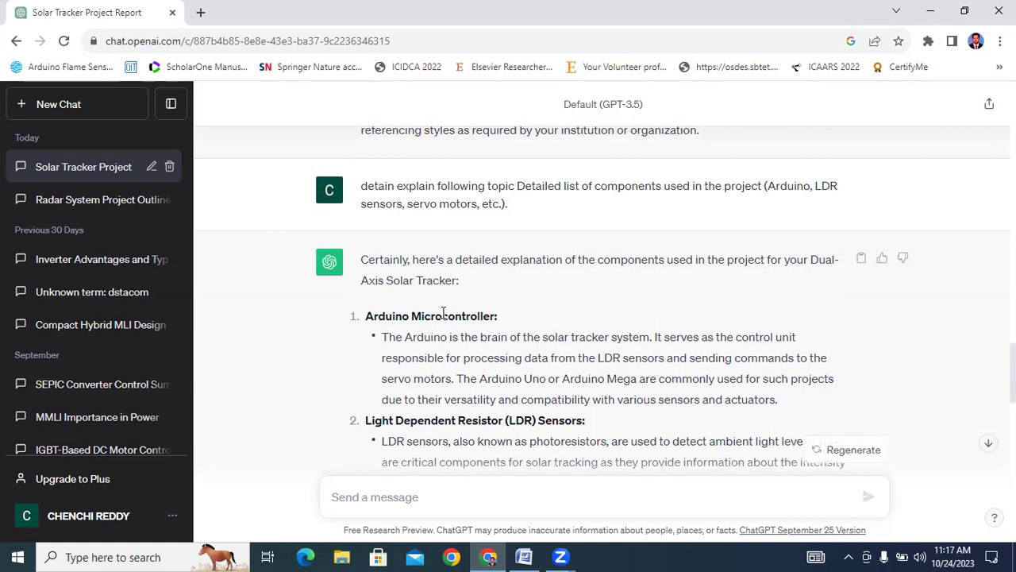
pyautogui.scroll(-2, 385, 312)
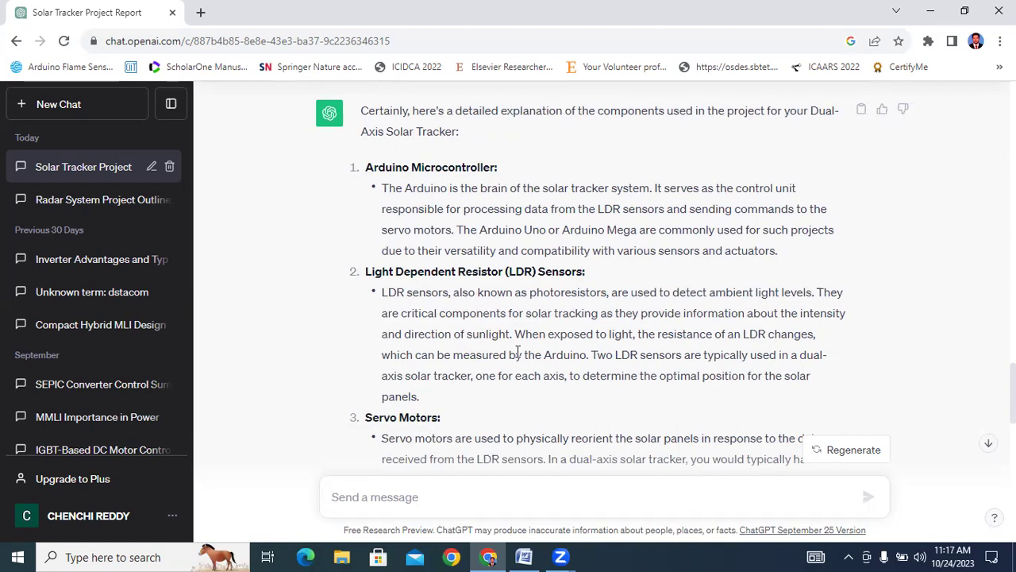
pyautogui.scroll(-2, 518, 353)
pyautogui.scroll(-3, 503, 390)
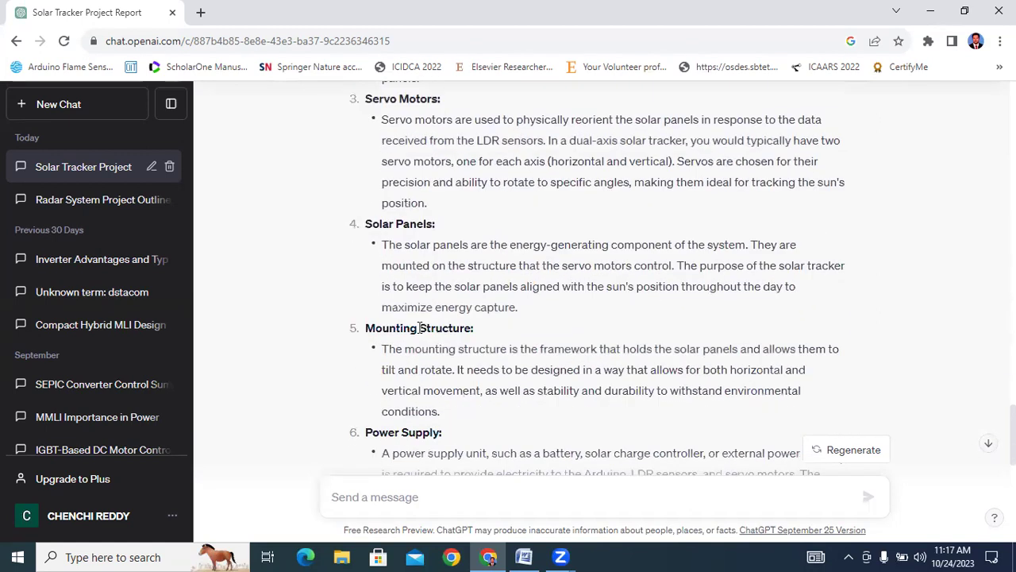
pyautogui.scroll(1, 418, 336)
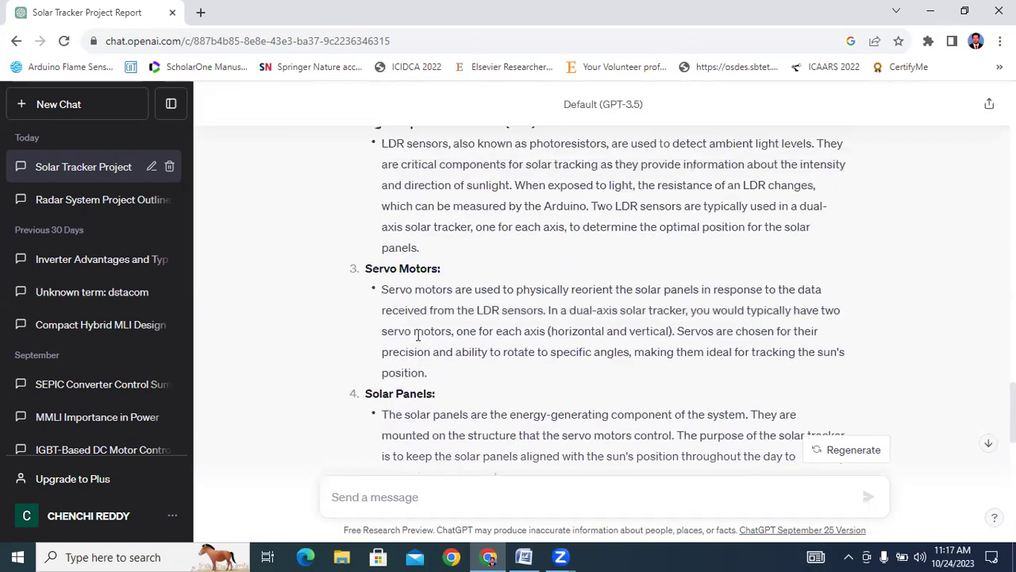
pyautogui.scroll(-3, 419, 335)
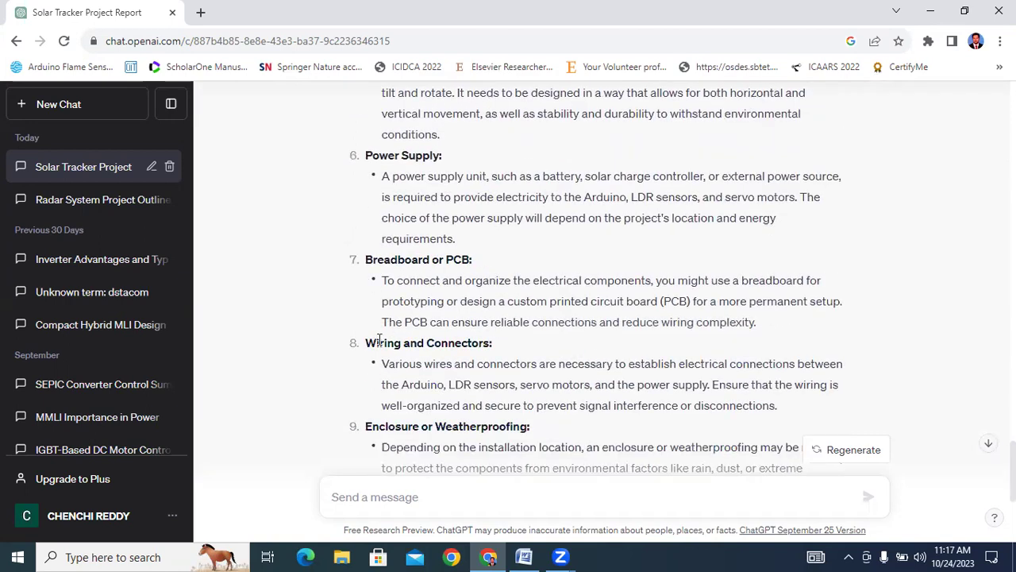
pyautogui.scroll(-4, 379, 370)
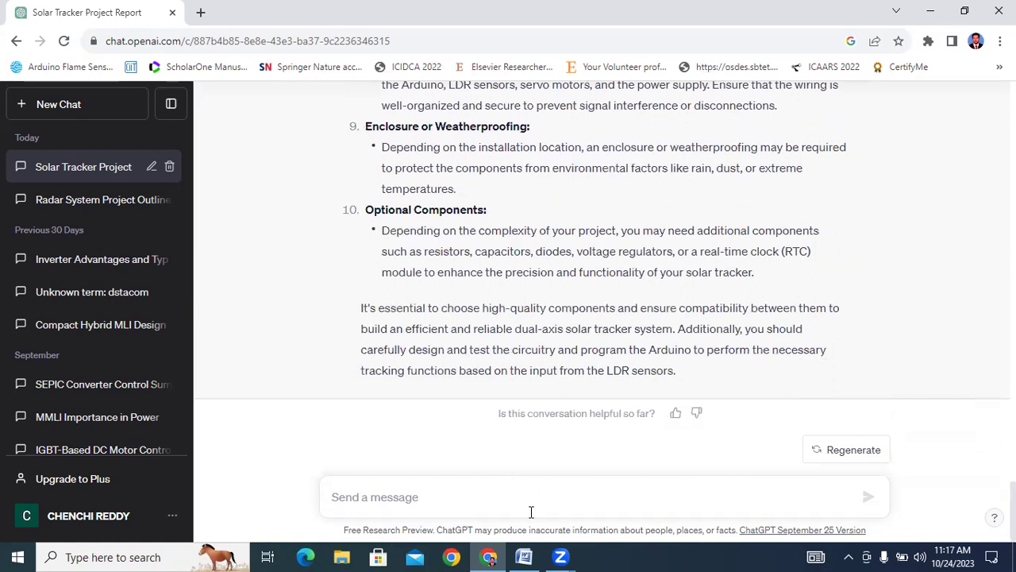
# Switch back to the Word document "project" and review the outline topics from the introduction to the methodology section
pyautogui.hotkey('alt', 'Tab')
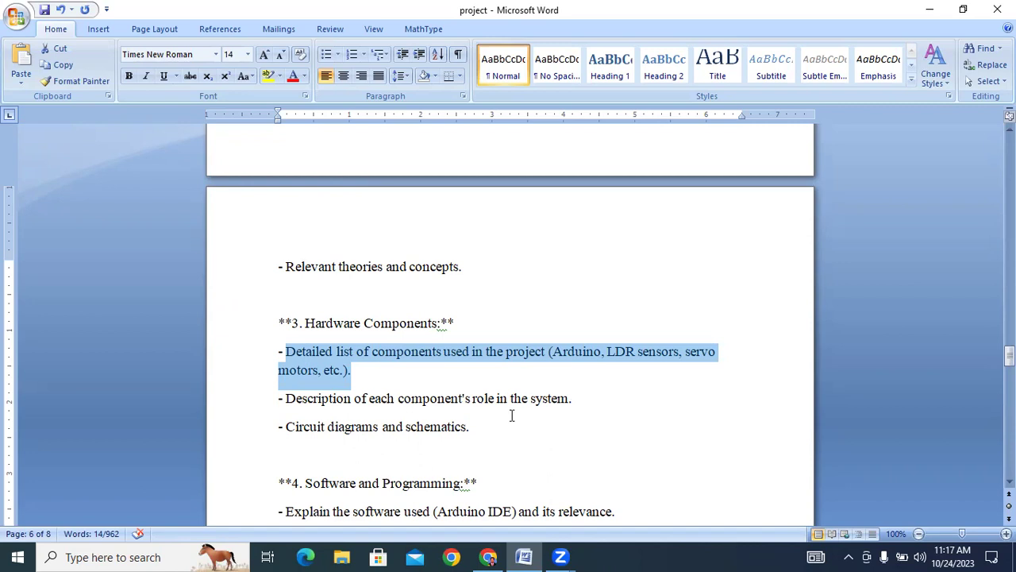
pyautogui.moveTo(494, 550)
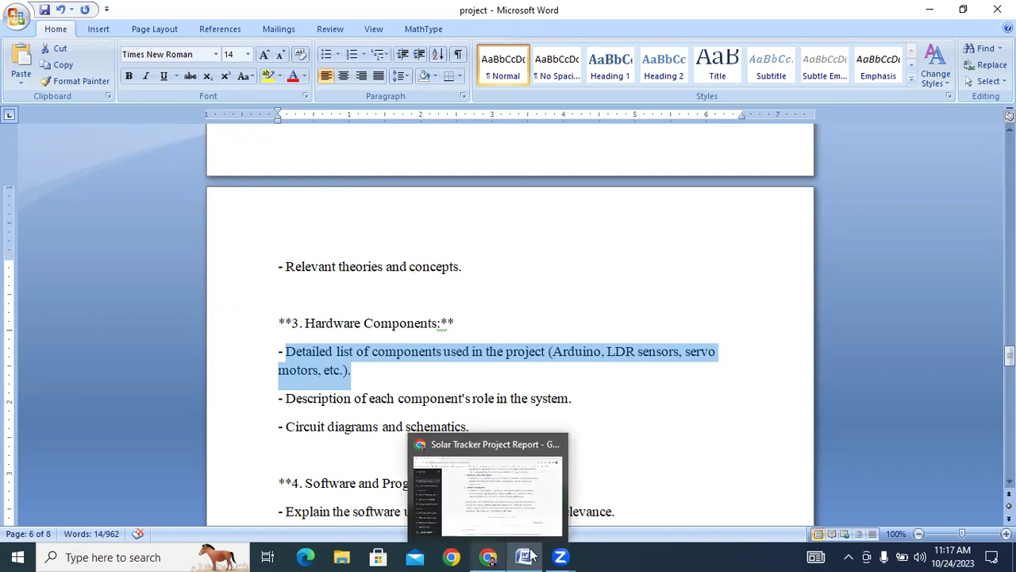
pyautogui.scroll(-3, 436, 377)
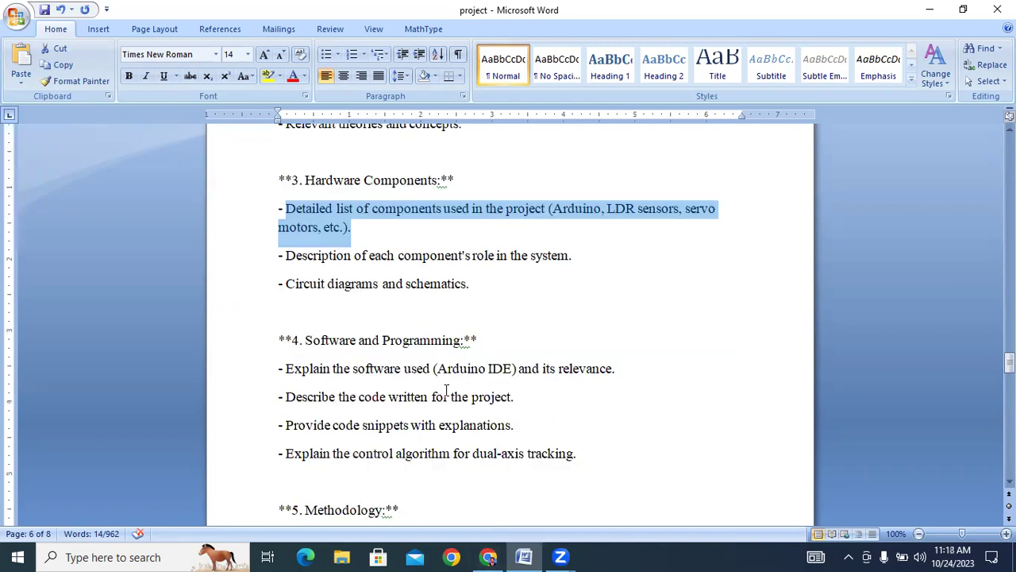
pyautogui.scroll(-2, 446, 389)
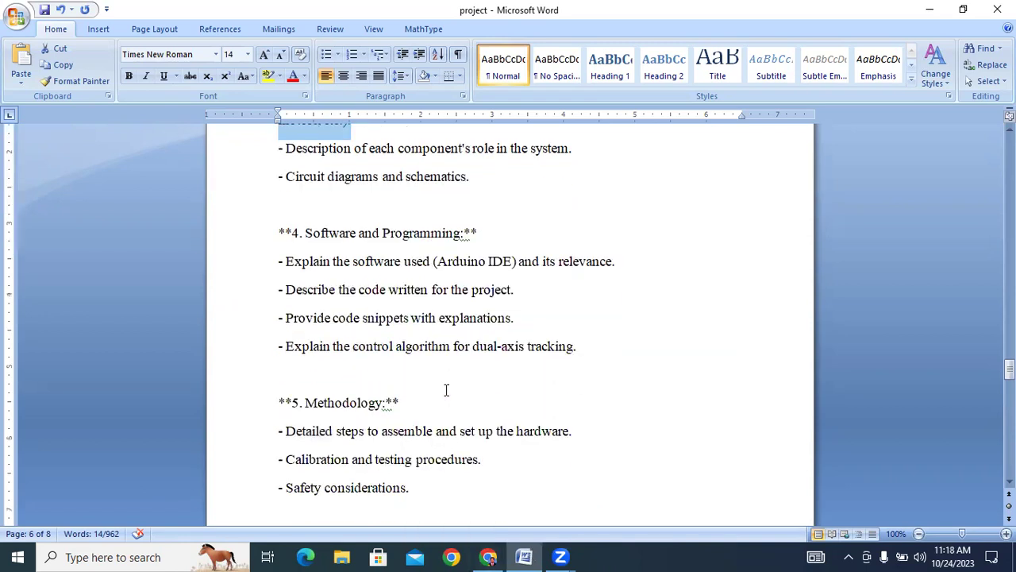
pyautogui.scroll(3, 446, 390)
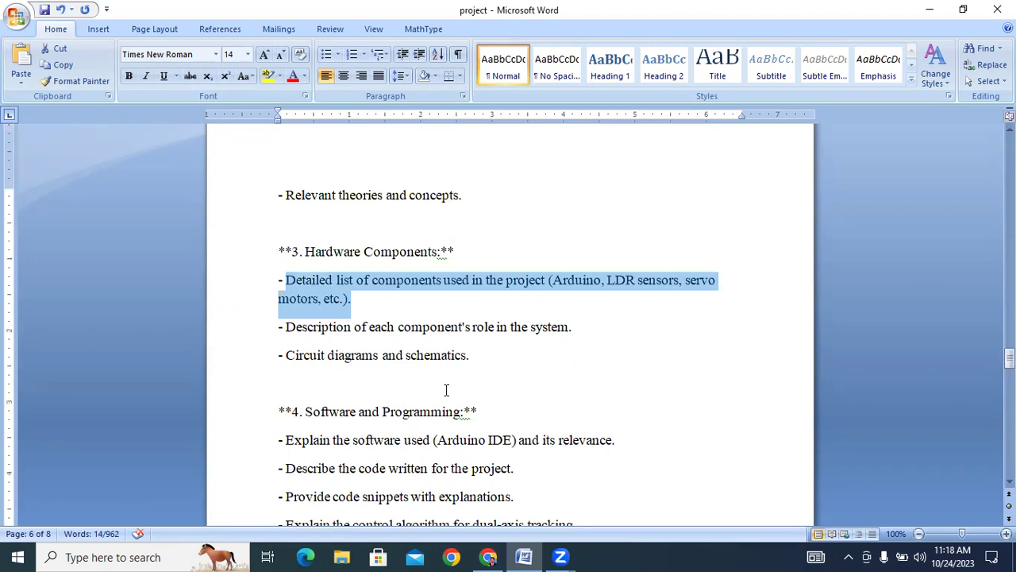
pyautogui.scroll(2, 312, 344)
pyautogui.scroll(4, 318, 342)
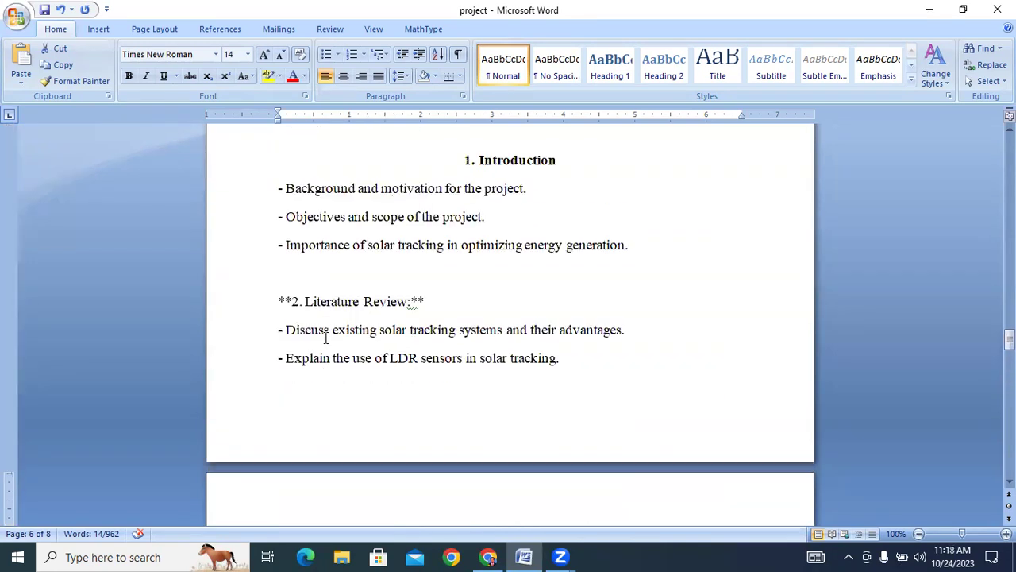
pyautogui.scroll(2, 325, 338)
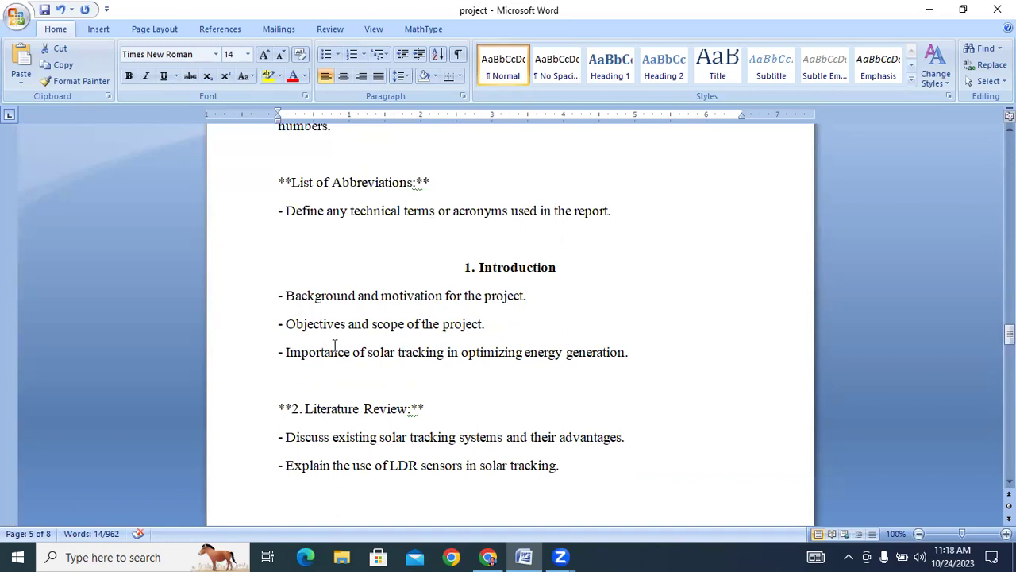
pyautogui.scroll(-1, 333, 342)
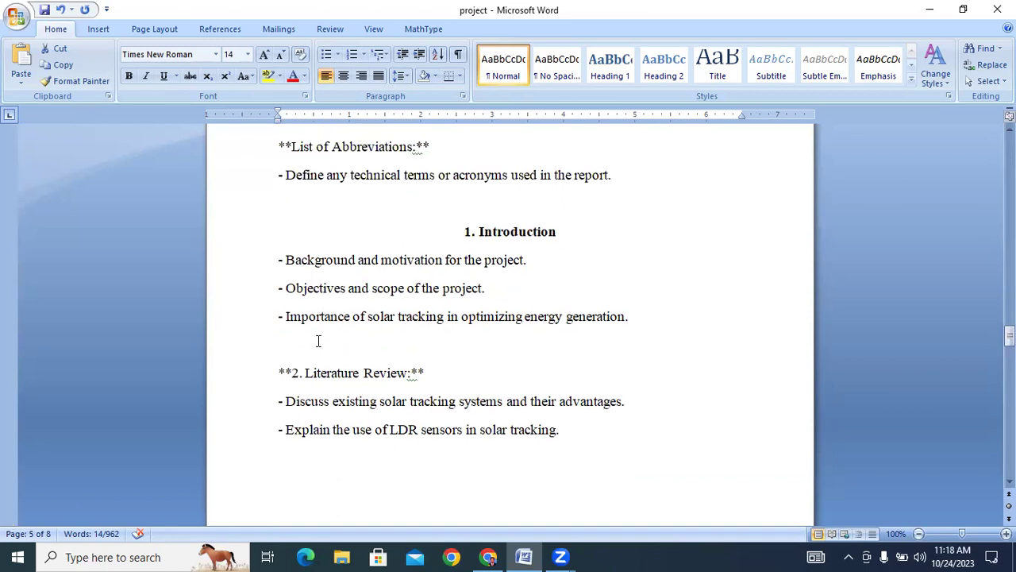
# Copy the bullet text "Importance of solar tracking in optimizing energy generation" under the Introduction heading
pyautogui.moveTo(285, 316); pyautogui.dragTo(592, 322)
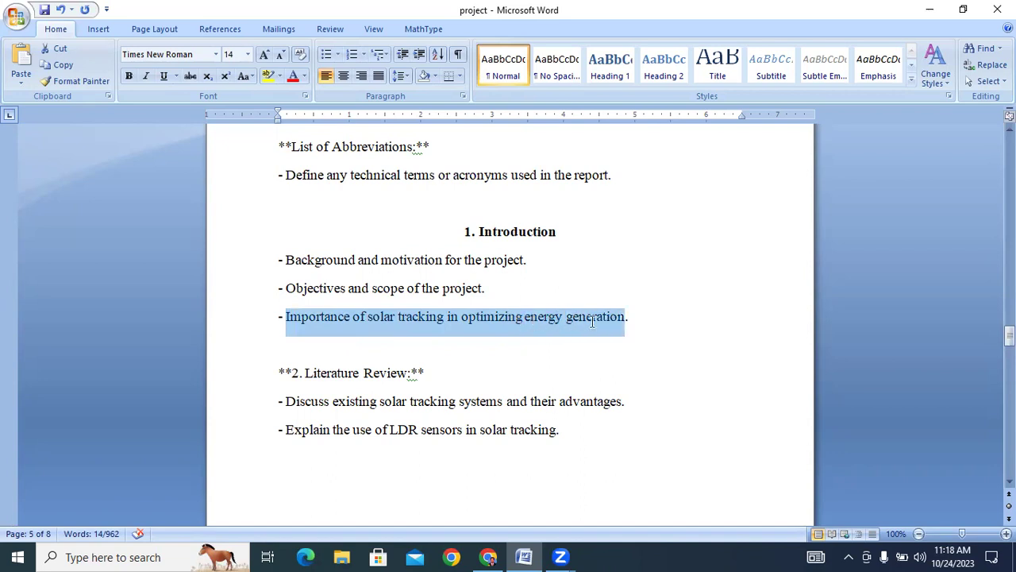
pyautogui.rightClick(552, 326)
pyautogui.click(579, 345)
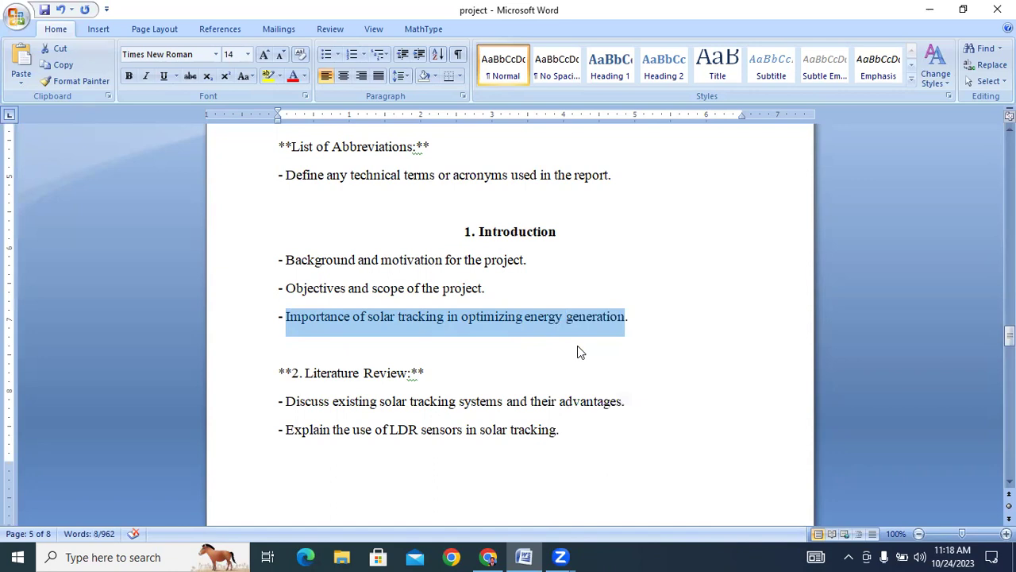
# Switch to ChatGPT and send "detain explain the following topic" followed by the copied solar tracking importance bullet as the prompt
pyautogui.hotkey('alt', 'Tab')
pyautogui.click(364, 496)
pyautogui.write('deta')
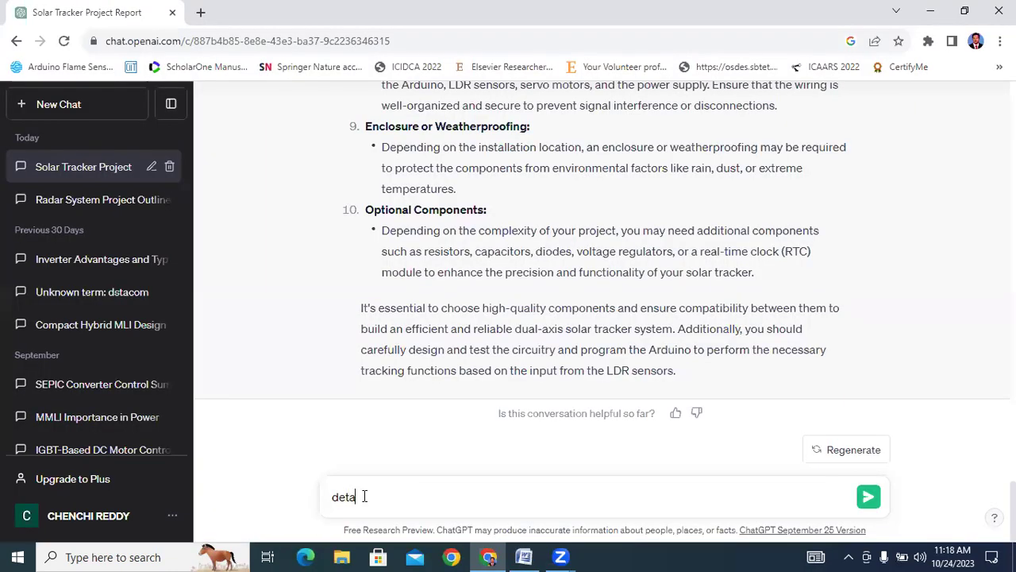
pyautogui.write('il explain the following to')
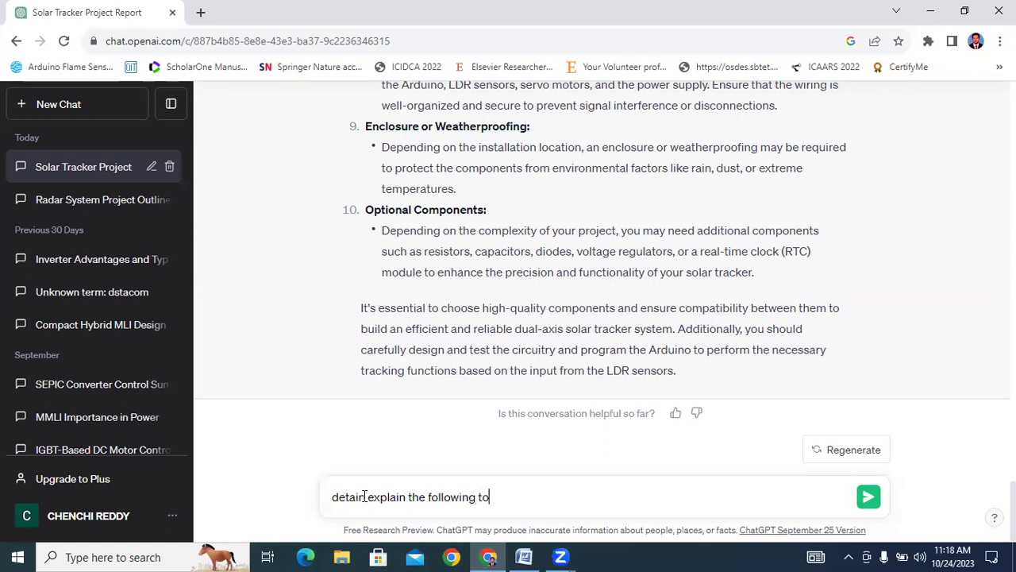
pyautogui.write('pic')
pyautogui.hotkey('ctrl', 'v')
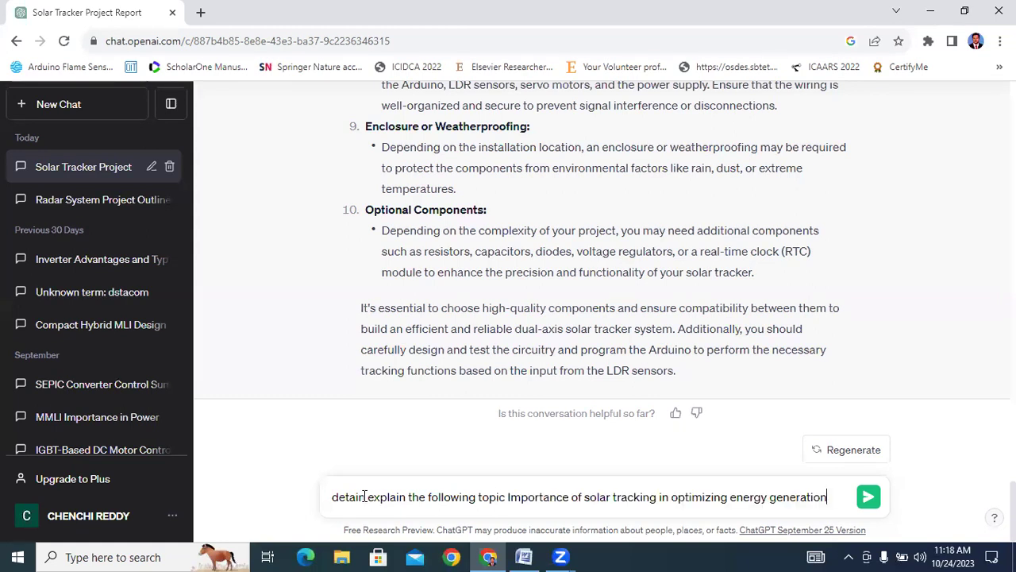
pyautogui.click(868, 502)
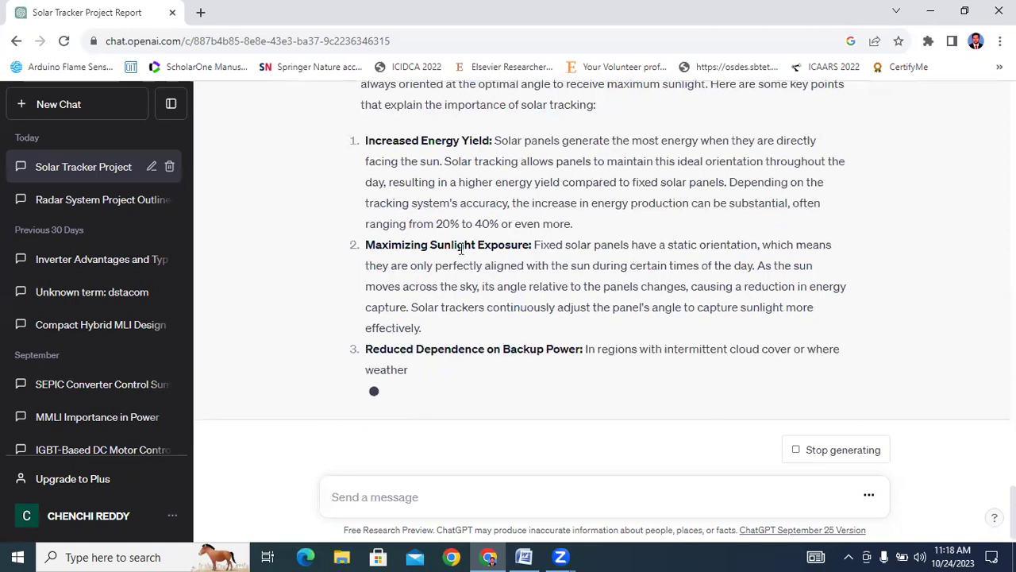
# Copy ChatGPT's full answer on the importance of solar tracking and paste it in Word below the matching Introduction bullet
pyautogui.scroll(4, 479, 301)
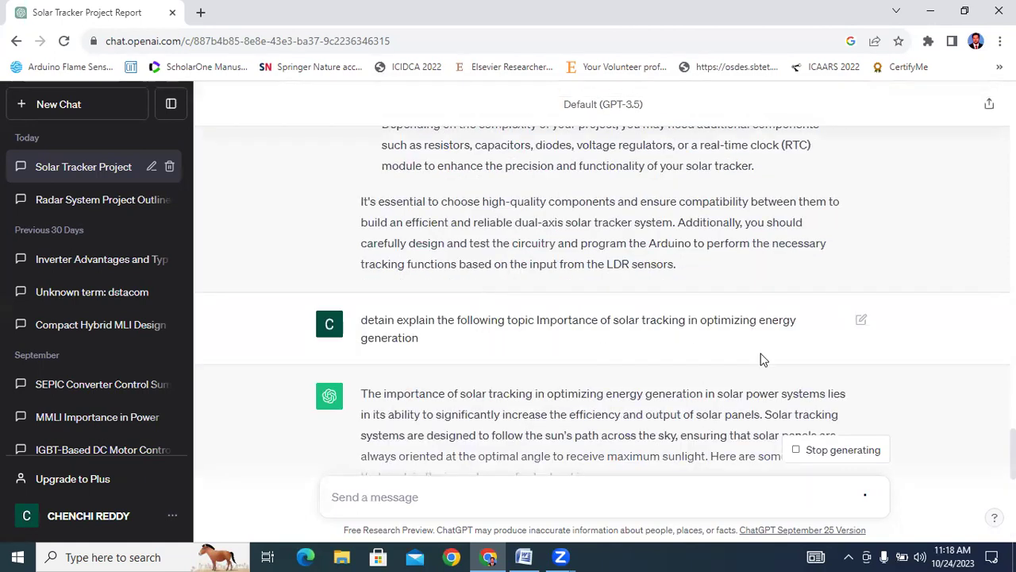
pyautogui.scroll(-10, 688, 365)
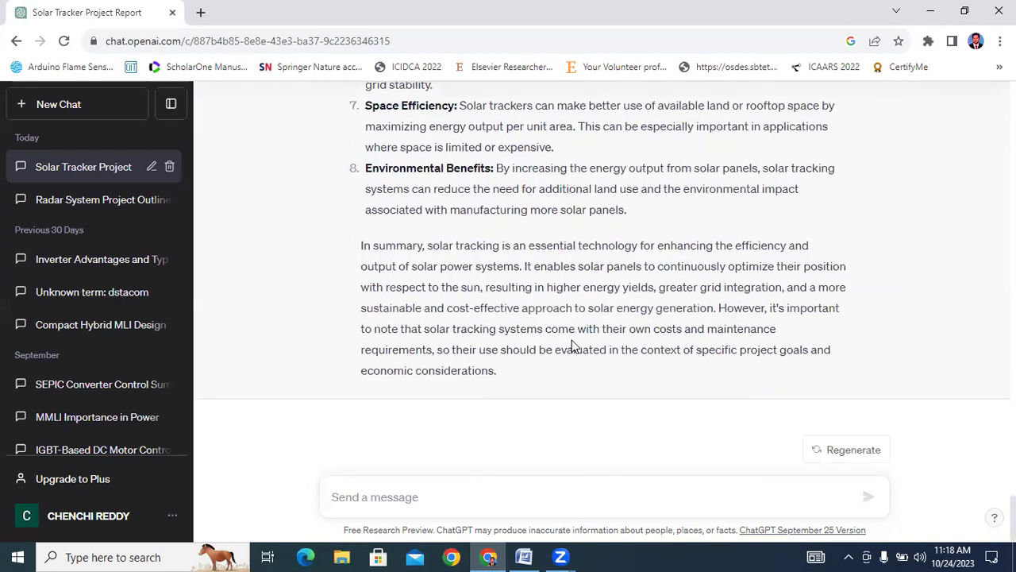
pyautogui.scroll(15, 572, 340)
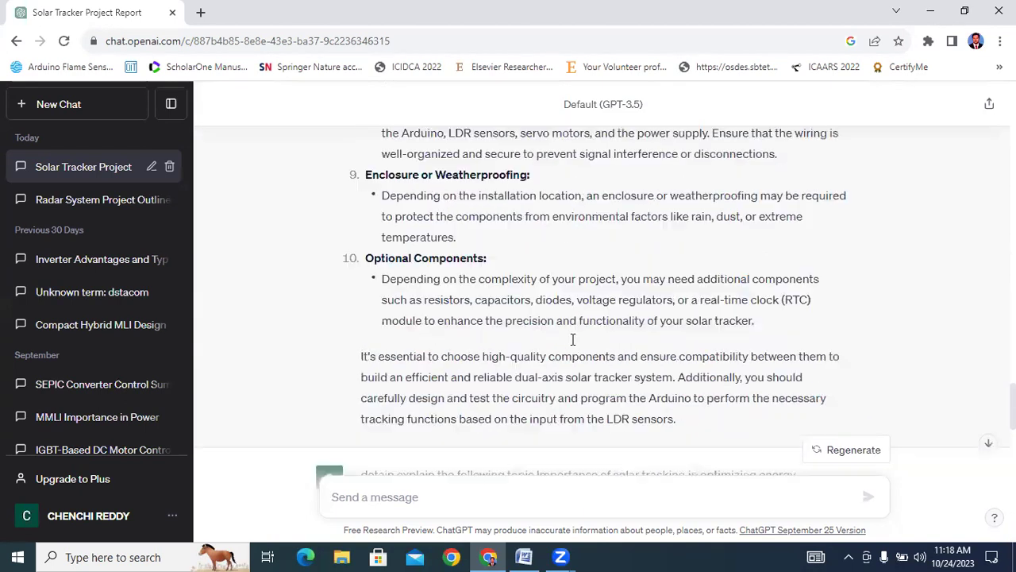
pyautogui.scroll(-5, 871, 364)
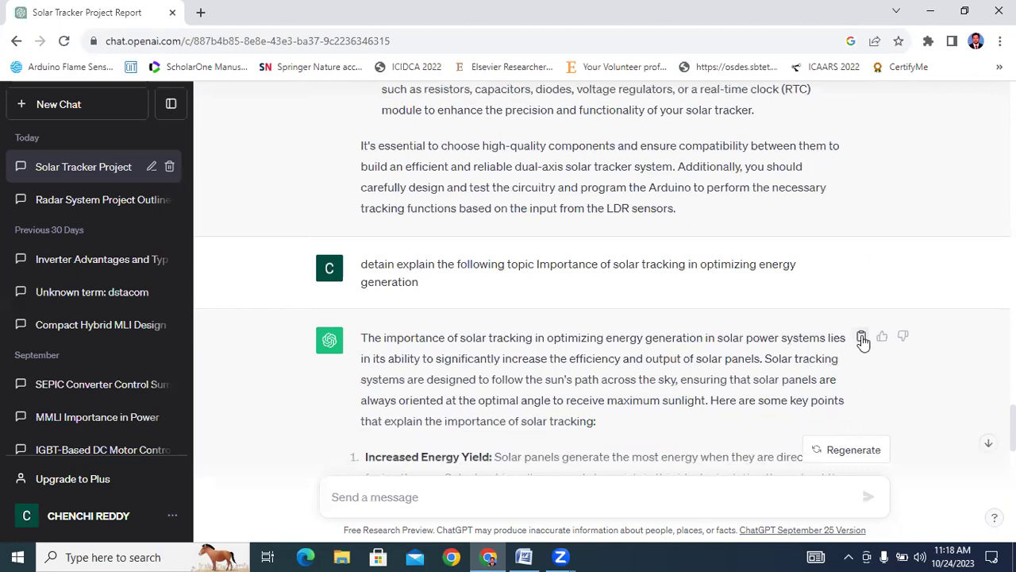
pyautogui.click(863, 340)
pyautogui.hotkey('alt', 'Tab')
pyautogui.hotkey('ctrl', 'v')
# Remove the leading dash from the "Importance of solar tracking in optimizing energy generation." line
pyautogui.scroll(5, 573, 347)
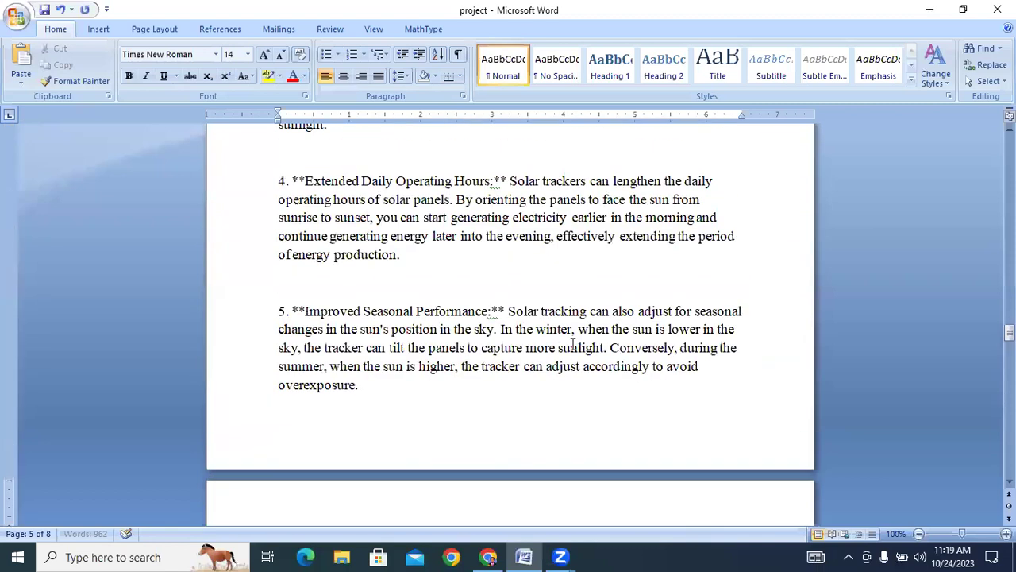
pyautogui.scroll(18, 574, 347)
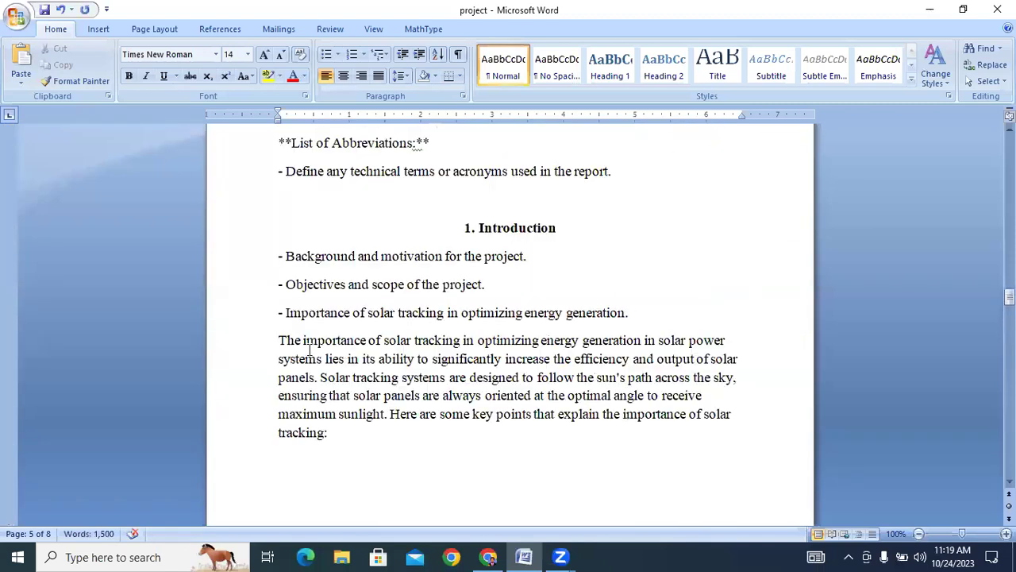
pyautogui.scroll(-2, 298, 344)
pyautogui.scroll(2, 289, 317)
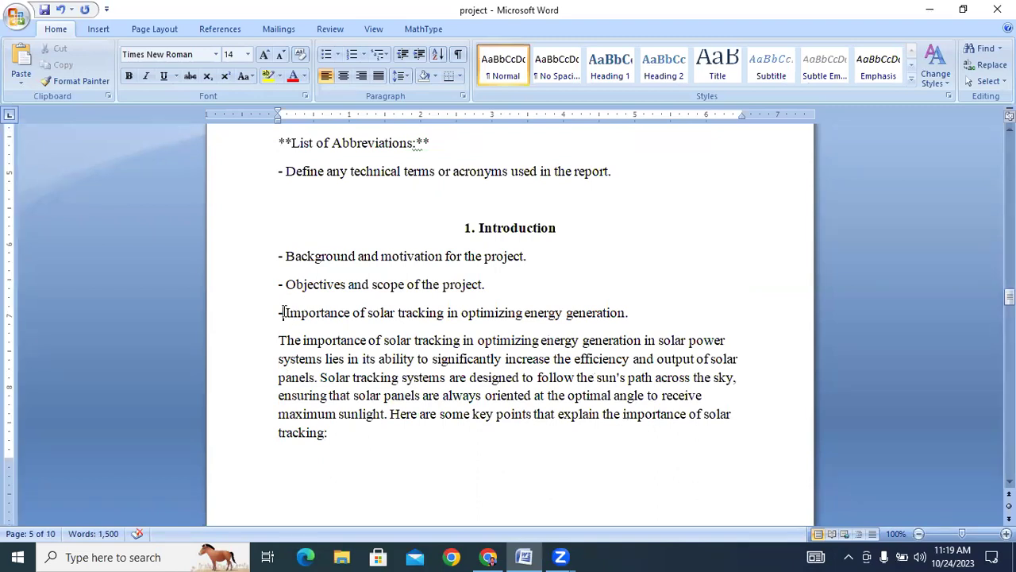
pyautogui.click(283, 312)
pyautogui.press('BackSpace')
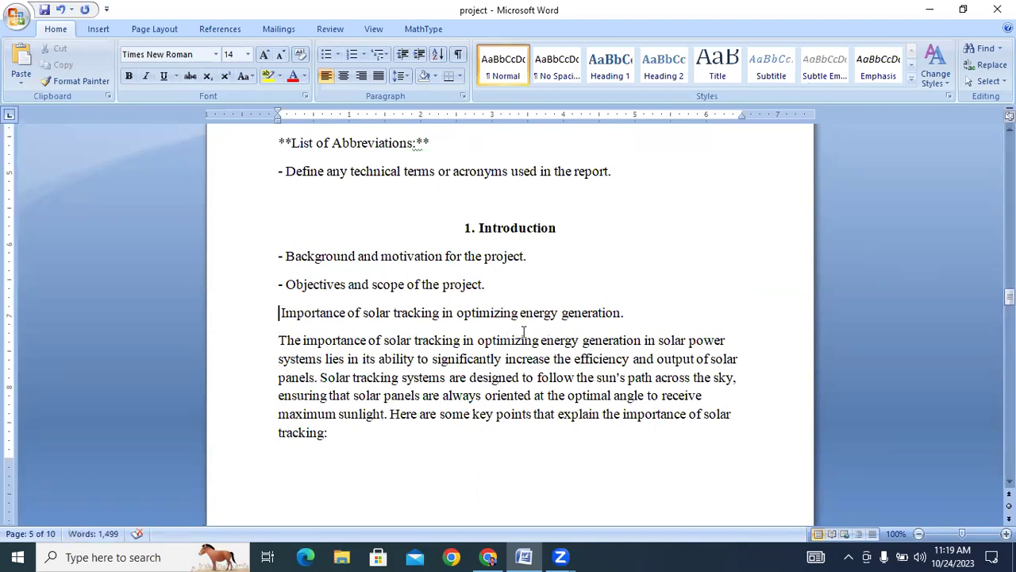
# Justify the pasted solar tracking explanation, from its opening paragraph through the summary, and set its font size to 13
pyautogui.scroll(-3, 320, 232)
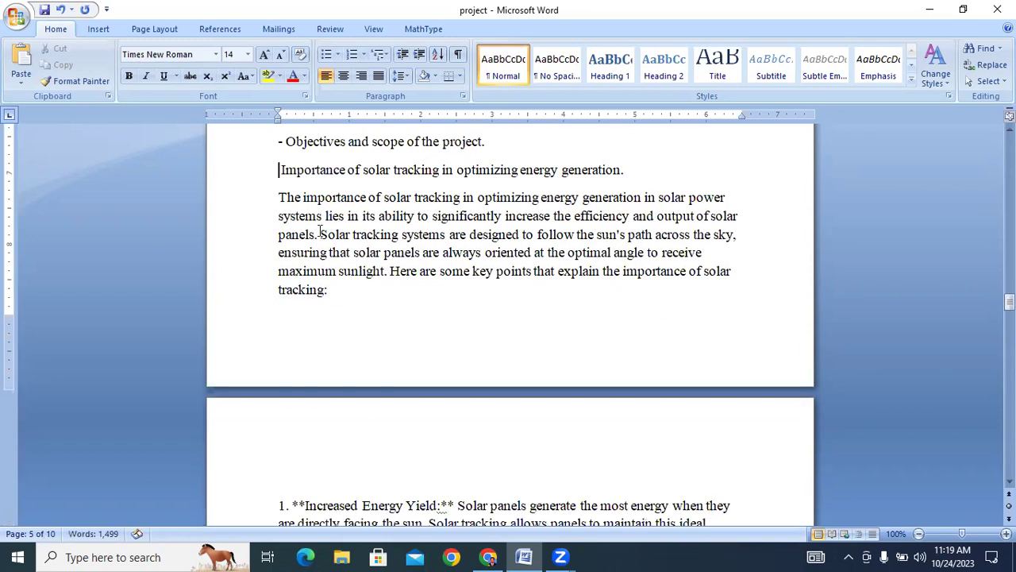
pyautogui.moveTo(279, 197); pyautogui.dragTo(764, 381)
pyautogui.click(379, 74)
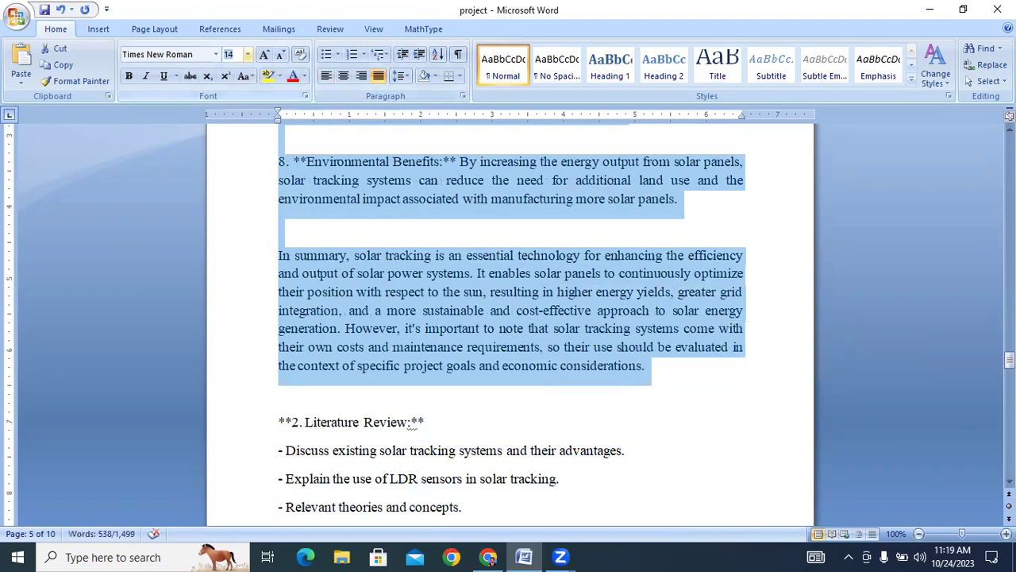
pyautogui.click(231, 54)
pyautogui.write('13')
pyautogui.press('Return')
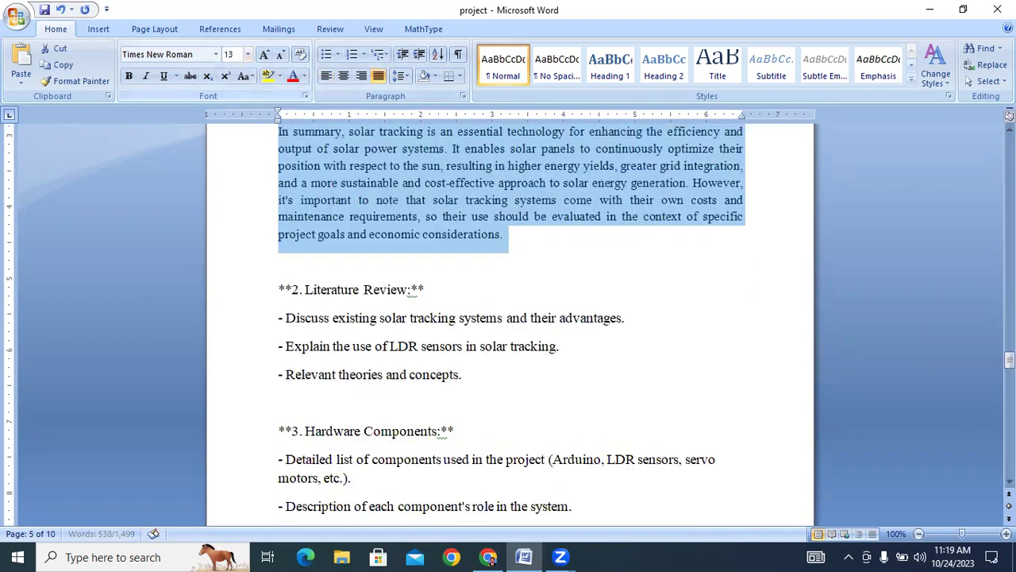
# Set the selected explanation's line spacing to 1.5 and remove the space after its paragraphs
pyautogui.click(403, 75)
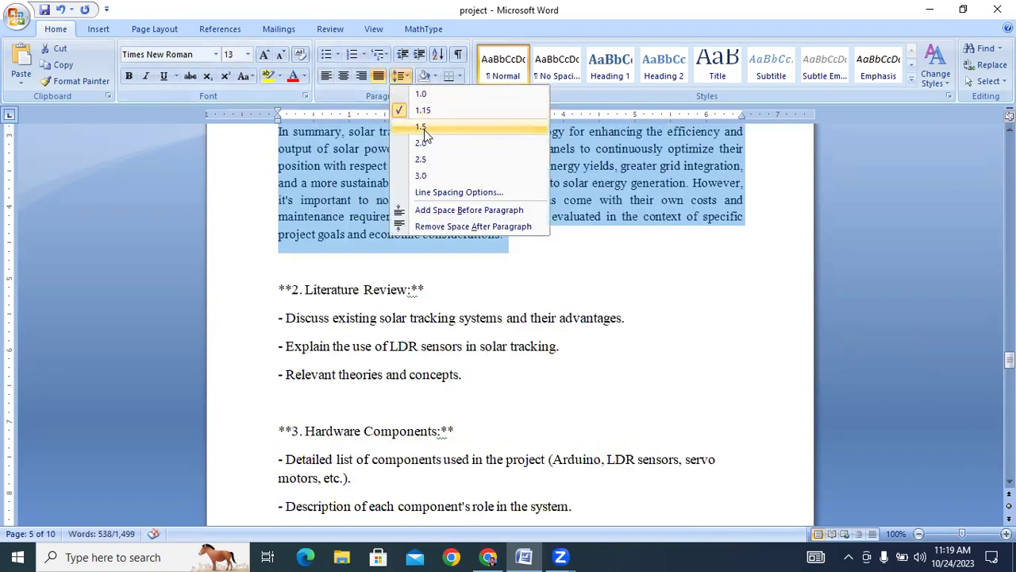
pyautogui.click(424, 127)
pyautogui.click(403, 75)
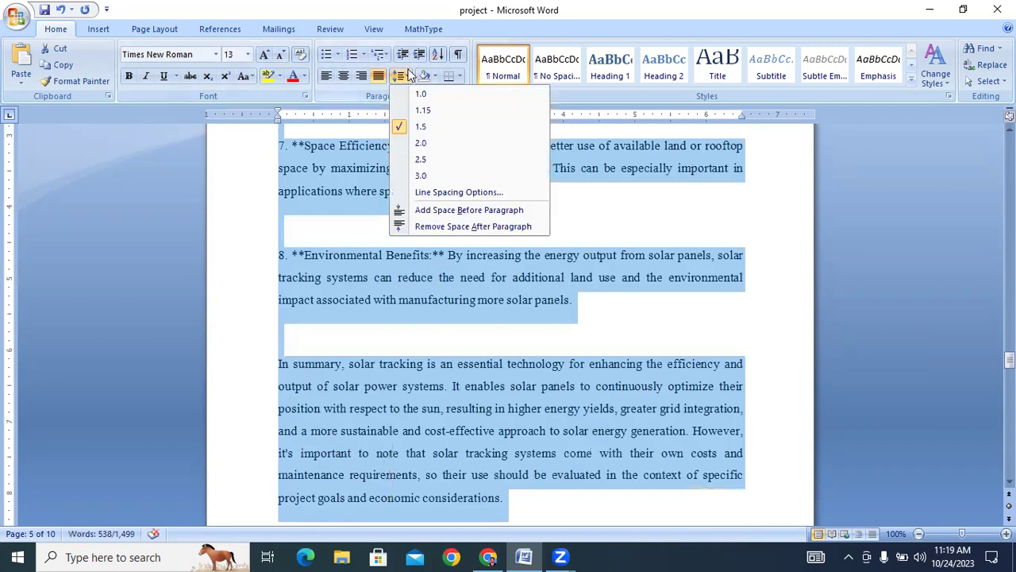
pyautogui.click(439, 226)
# Delete the blank line above the "In summary" paragraph
pyautogui.click(313, 199)
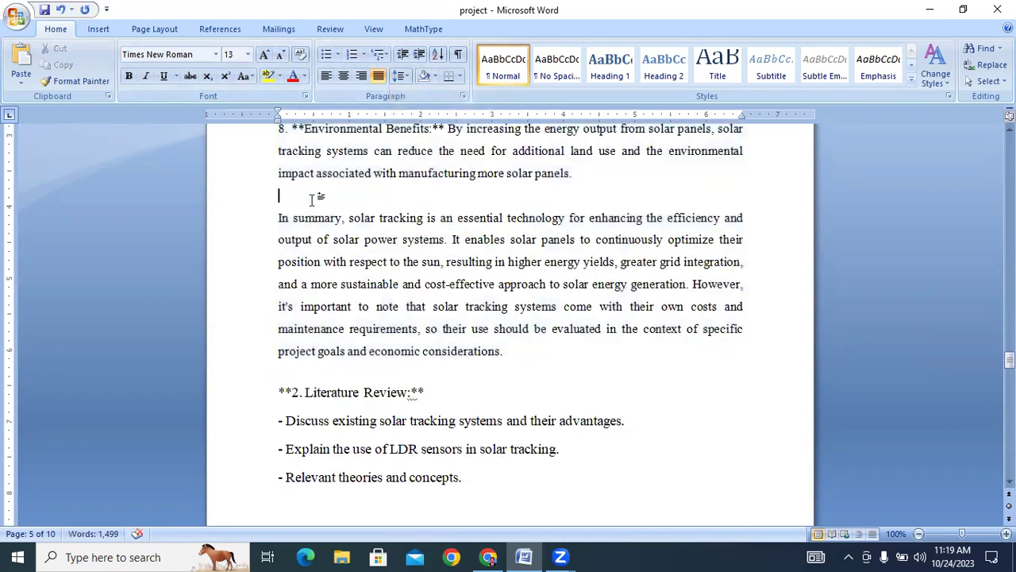
pyautogui.press('BackSpace')
# Review the formatted solar tracking explanation and the remaining outline sections through the end of the document
pyautogui.scroll(10, 439, 252)
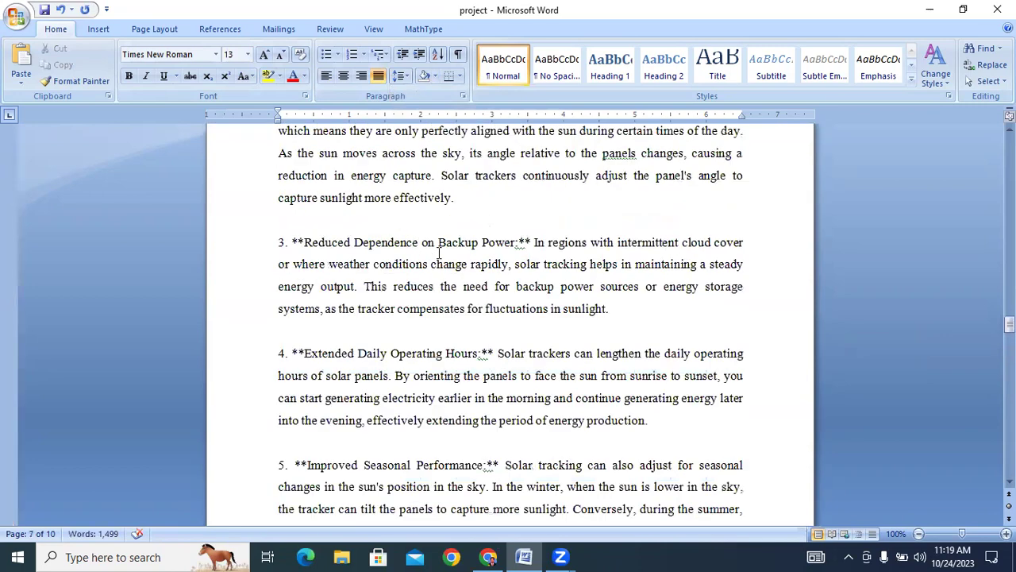
pyautogui.scroll(13, 438, 253)
pyautogui.scroll(-7, 420, 275)
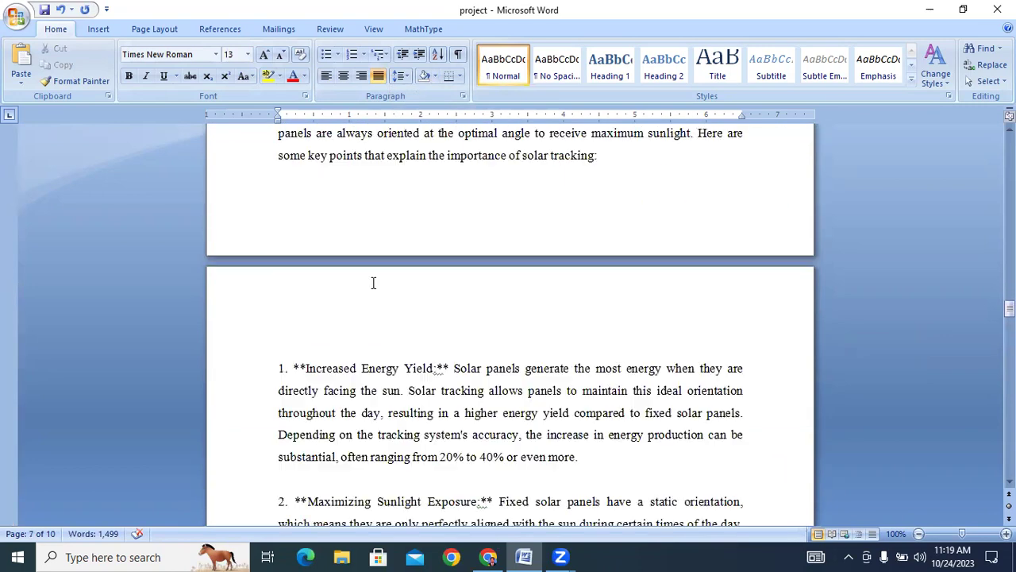
pyautogui.scroll(-20, 373, 283)
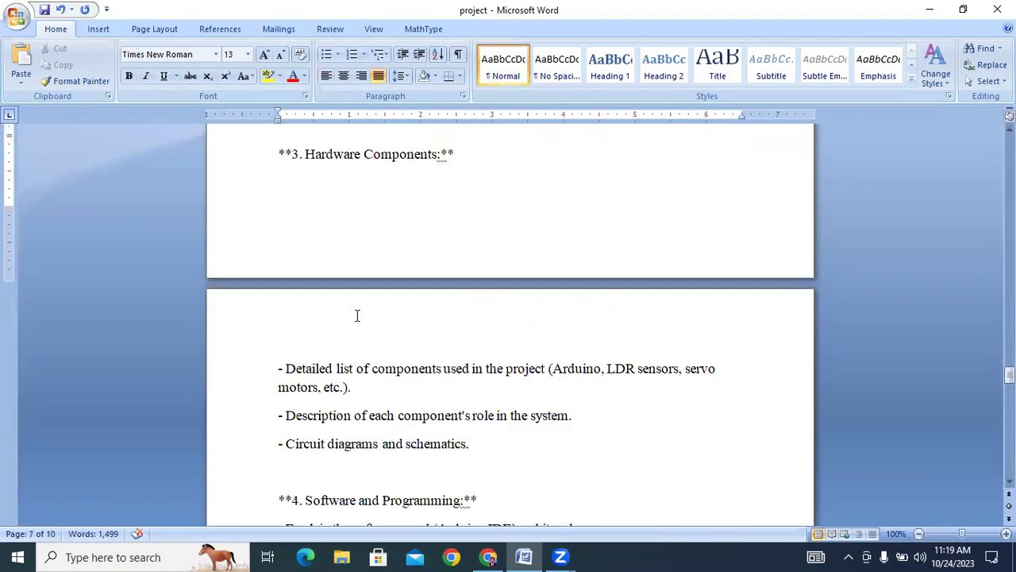
pyautogui.scroll(-20, 356, 315)
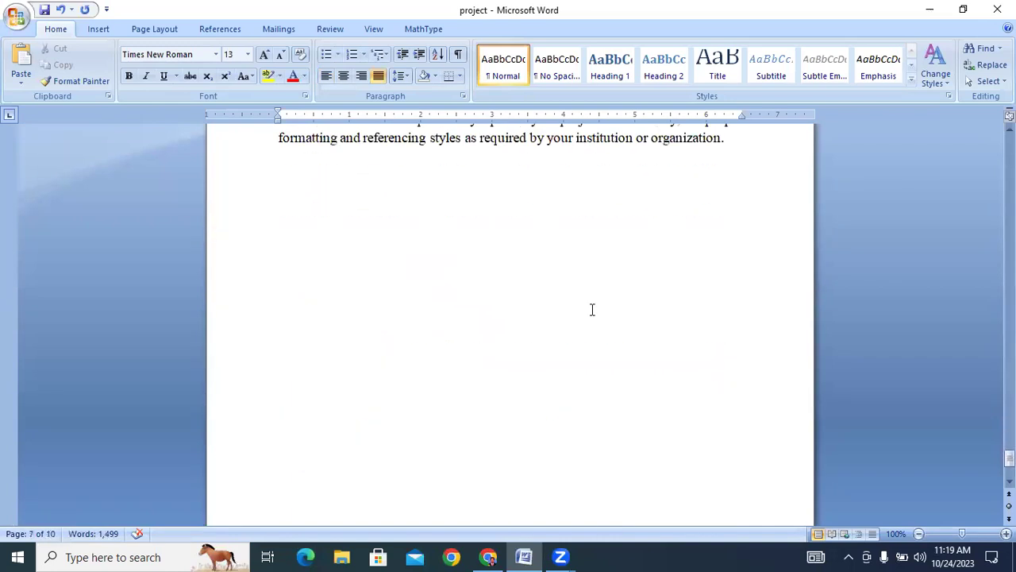
pyautogui.scroll(-15, 592, 309)
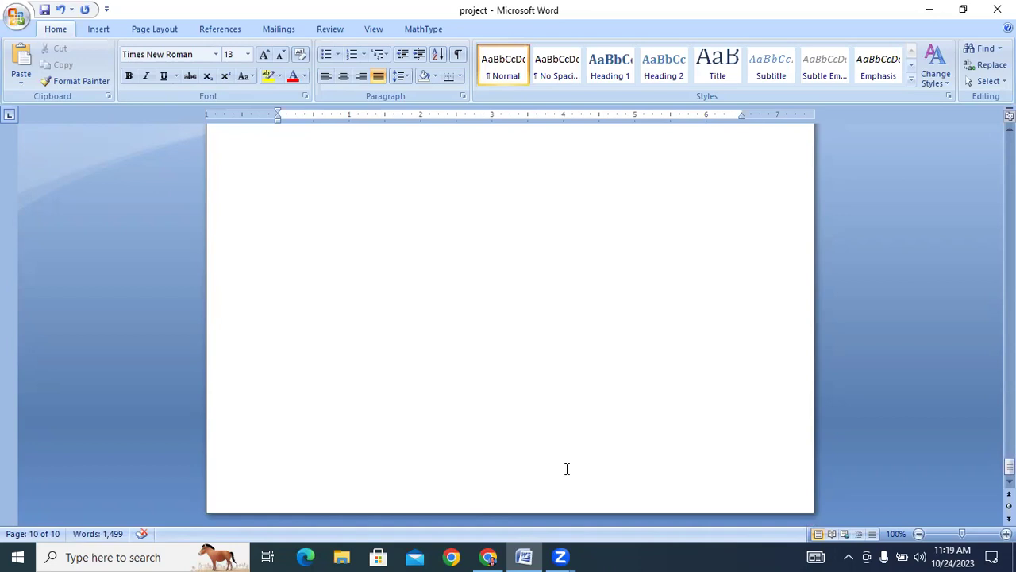
pyautogui.moveTo(562, 556)
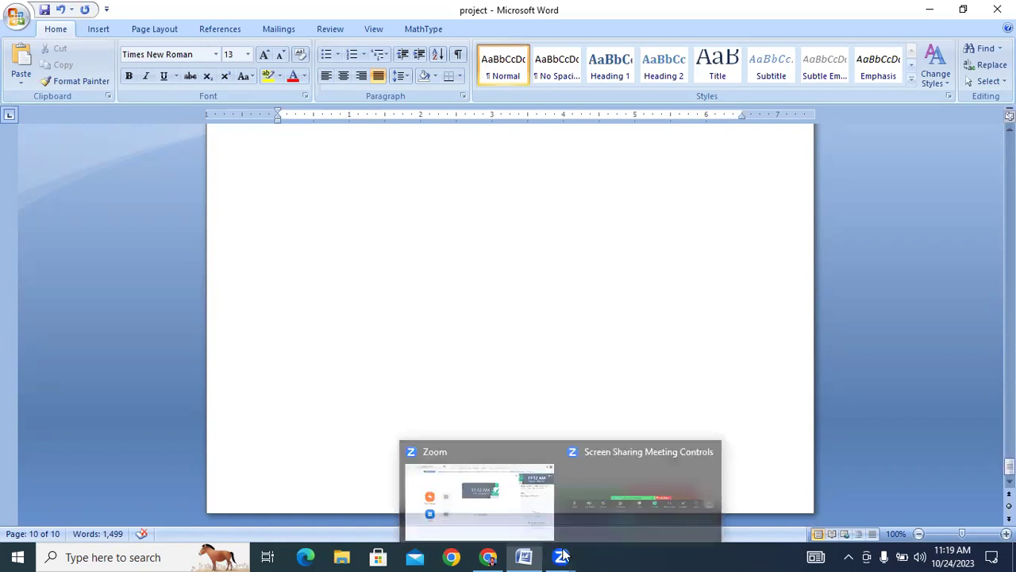